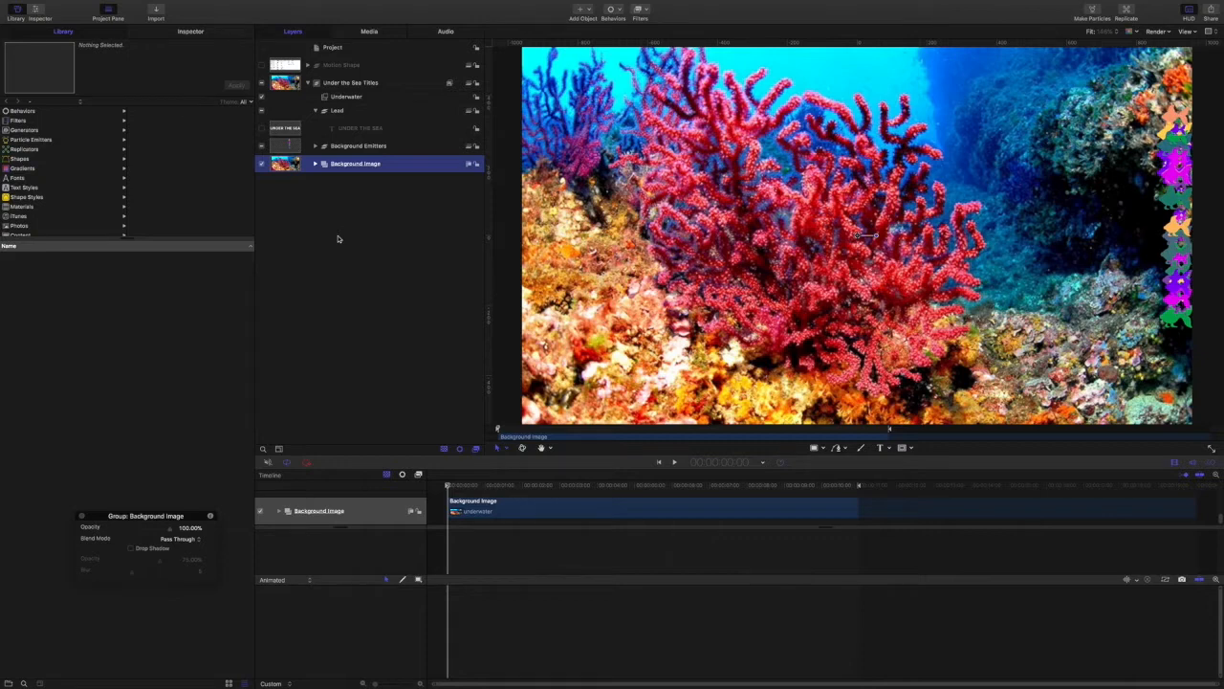
Step: Show the Motion Shape group to view the Shapes folder path in its image, and delete that group from the project
{"action": "left_click", "coordinate": [261, 66]}
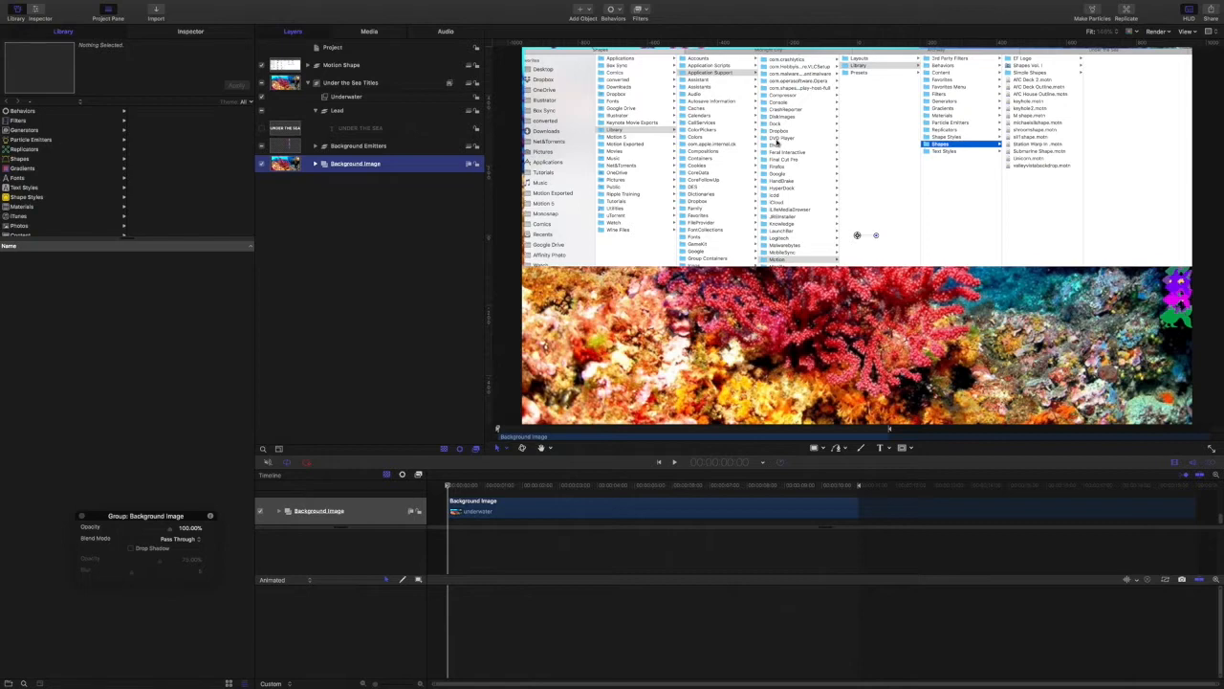
{"action": "left_click", "coordinate": [547, 62]}
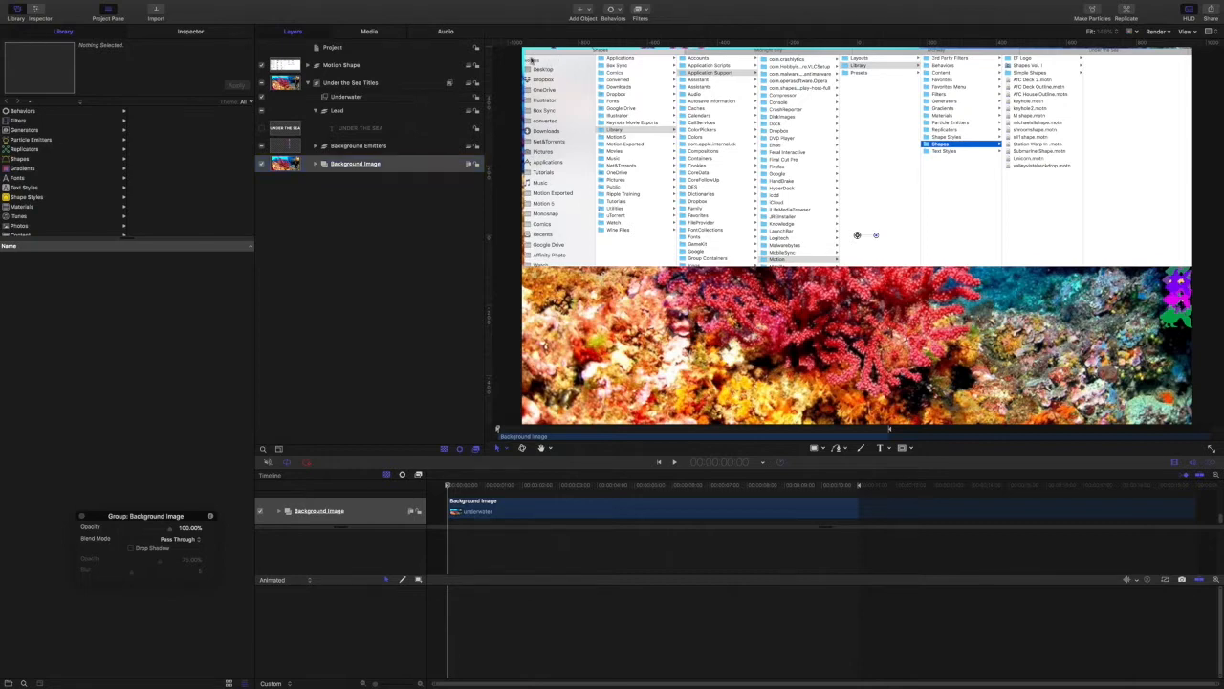
{"action": "left_click", "coordinate": [343, 67]}
{"action": "key", "text": "Delete"}
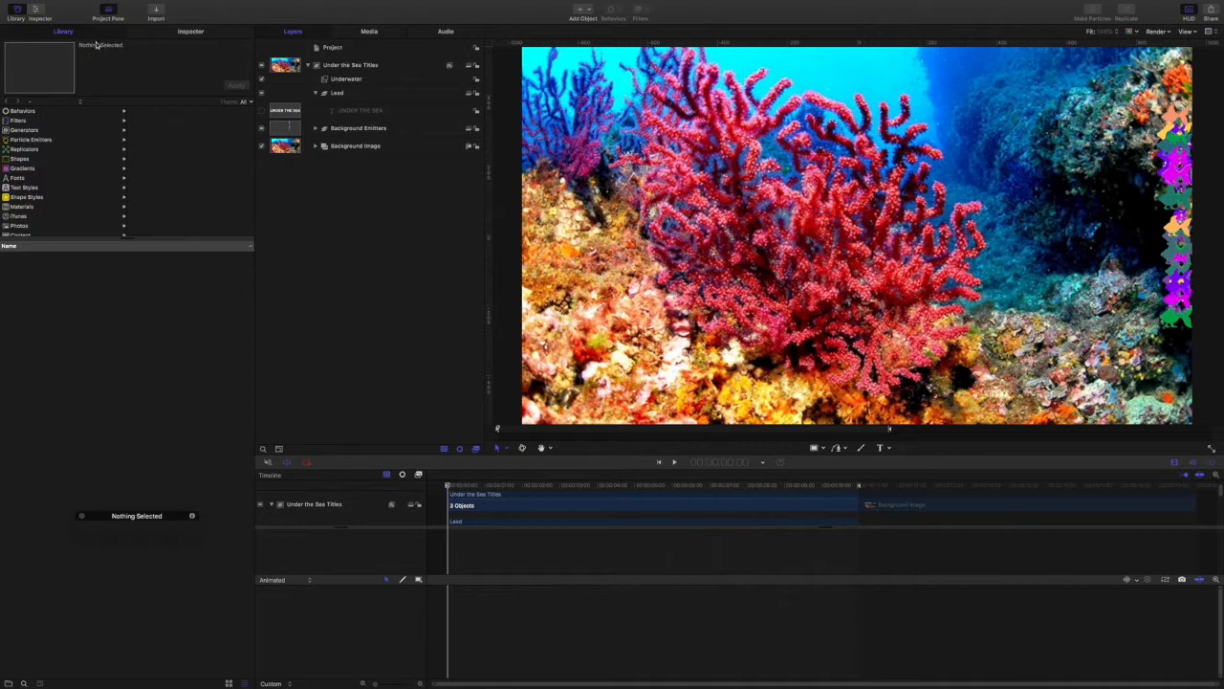
Step: Add the Submarine Shape from the library's Shapes category to the Lead group and hide it
{"action": "left_click", "coordinate": [20, 159]}
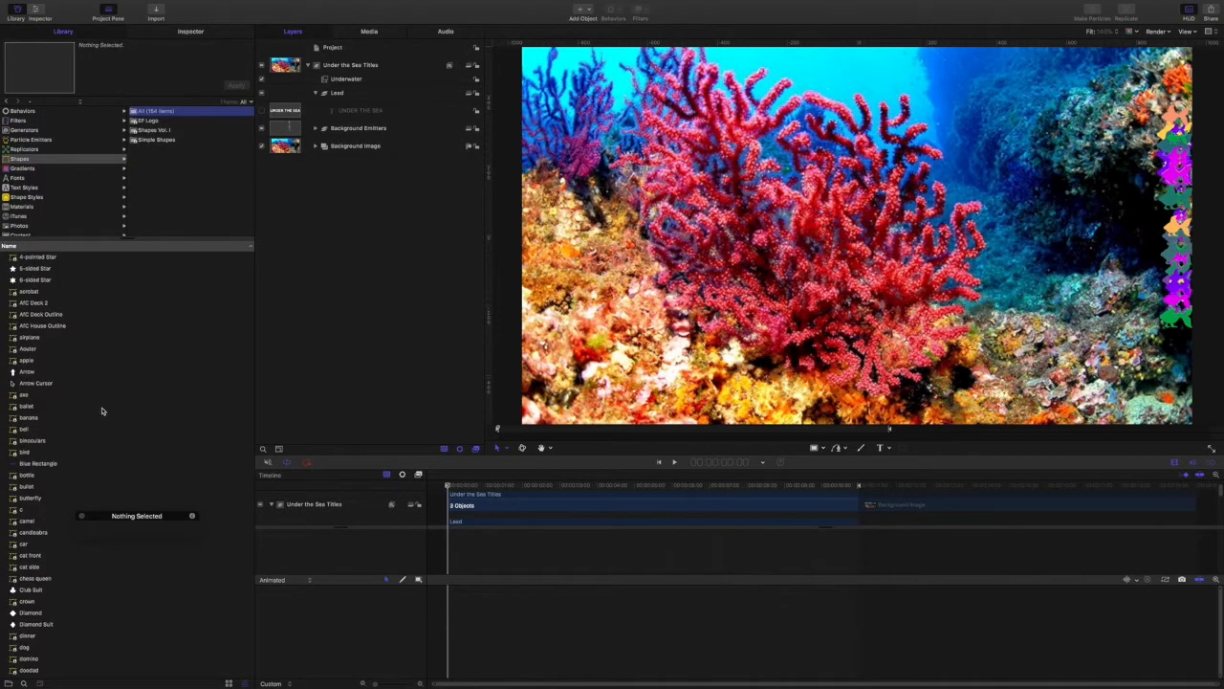
{"action": "scroll", "coordinate": [102, 412], "scroll_direction": "down", "scroll_amount": 15}
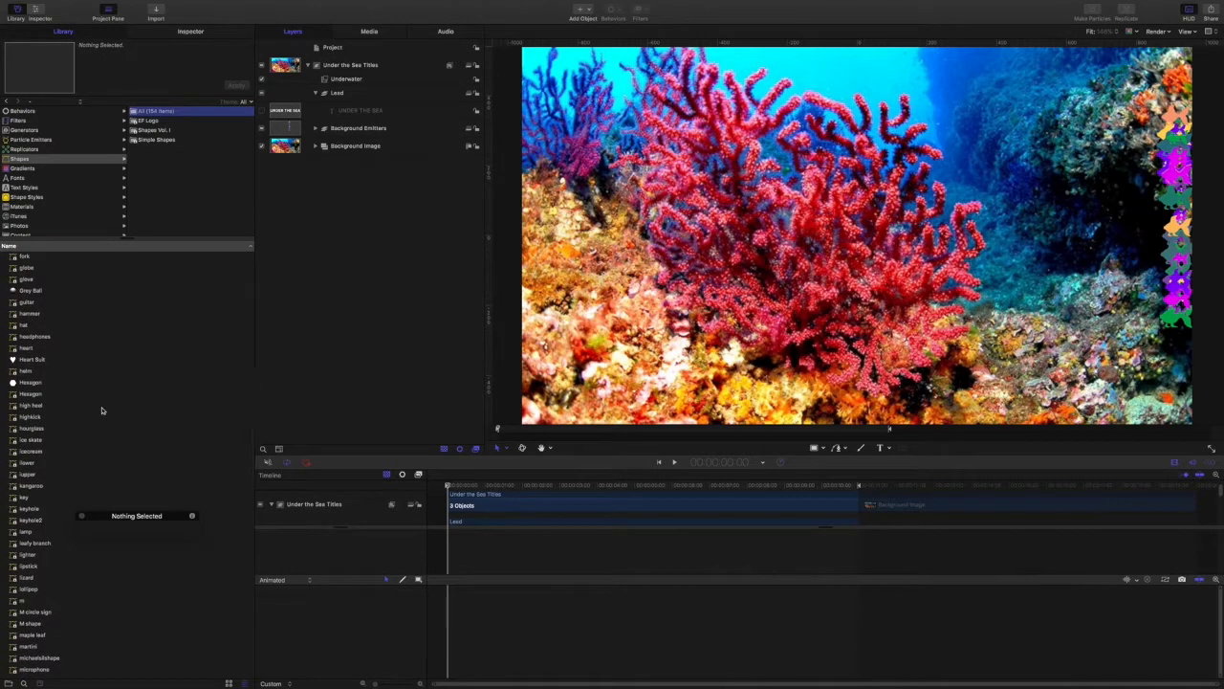
{"action": "scroll", "coordinate": [102, 408], "scroll_direction": "down", "scroll_amount": 10}
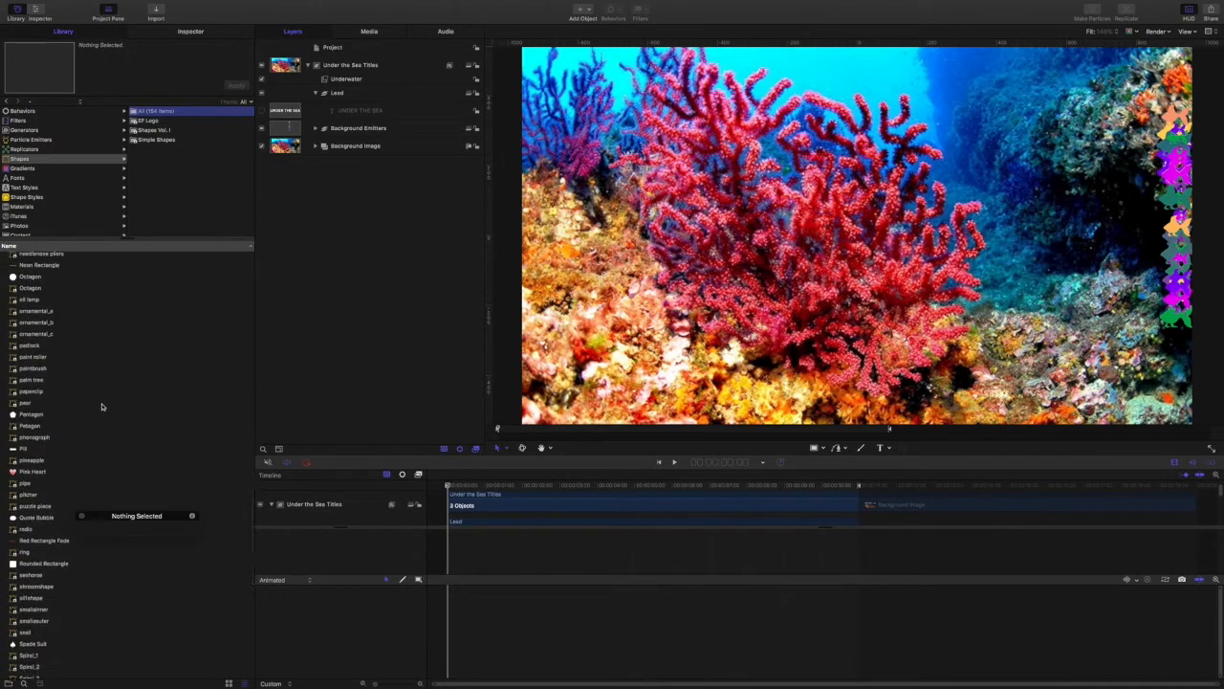
{"action": "scroll", "coordinate": [102, 407], "scroll_direction": "down", "scroll_amount": 5}
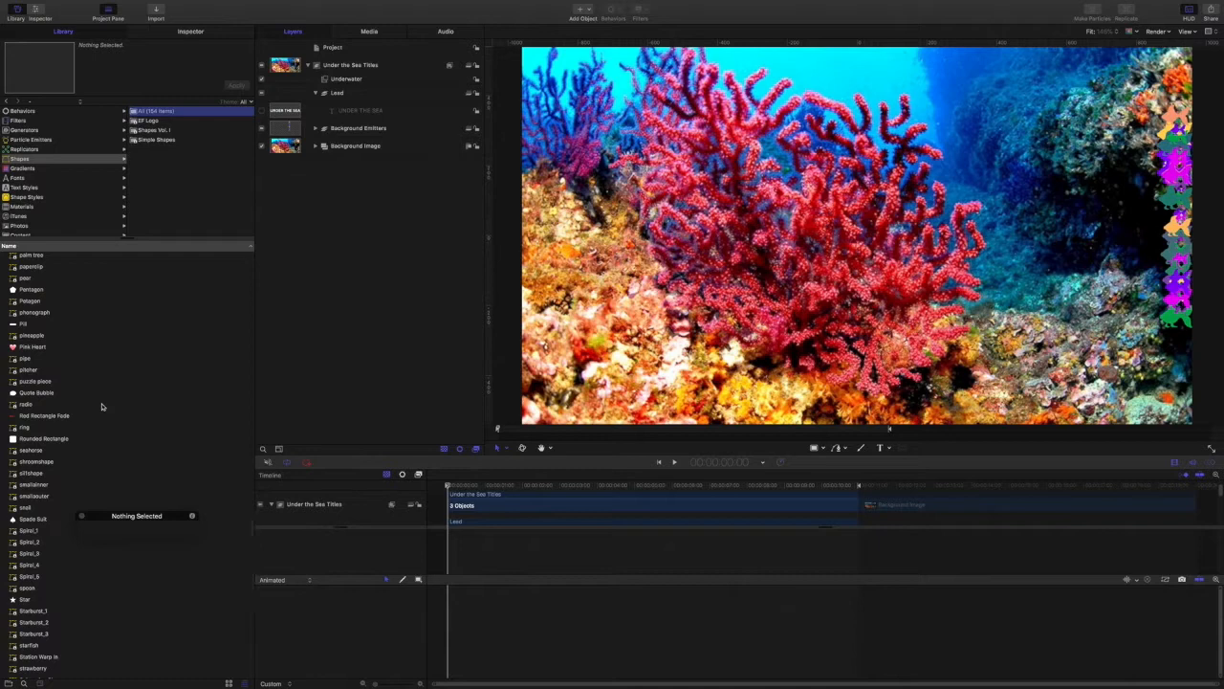
{"action": "scroll", "coordinate": [54, 589], "scroll_direction": "down", "scroll_amount": 3}
{"action": "left_click", "coordinate": [53, 600]}
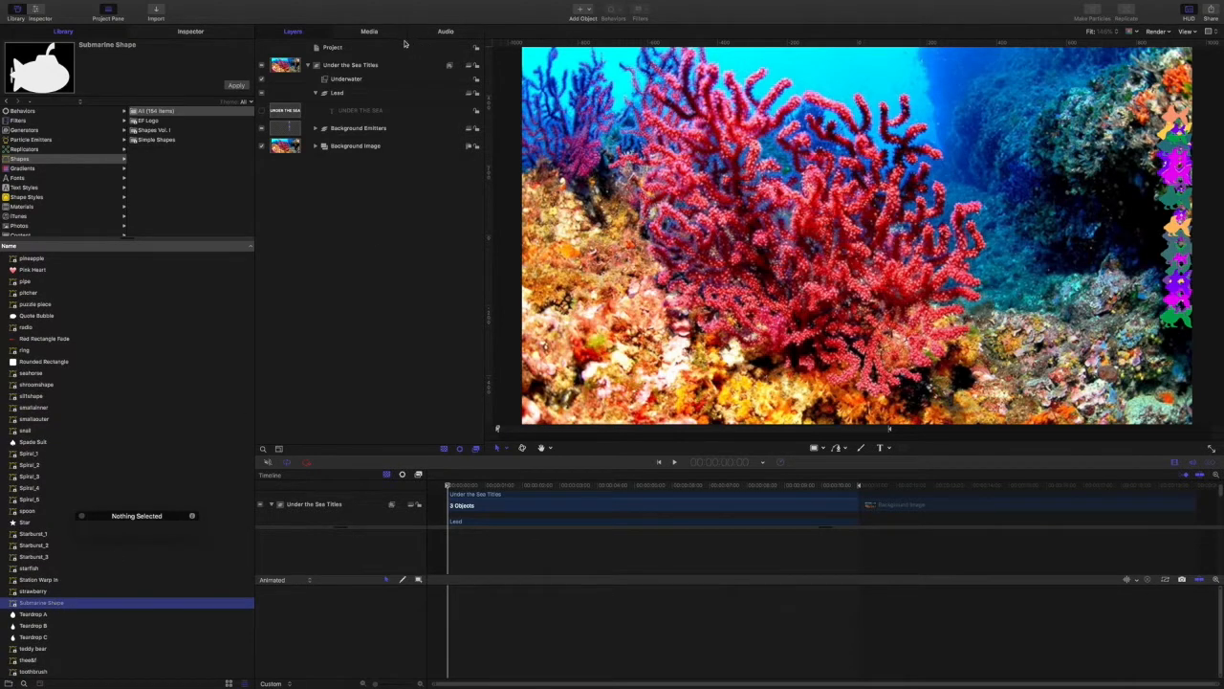
{"action": "left_click", "coordinate": [337, 93]}
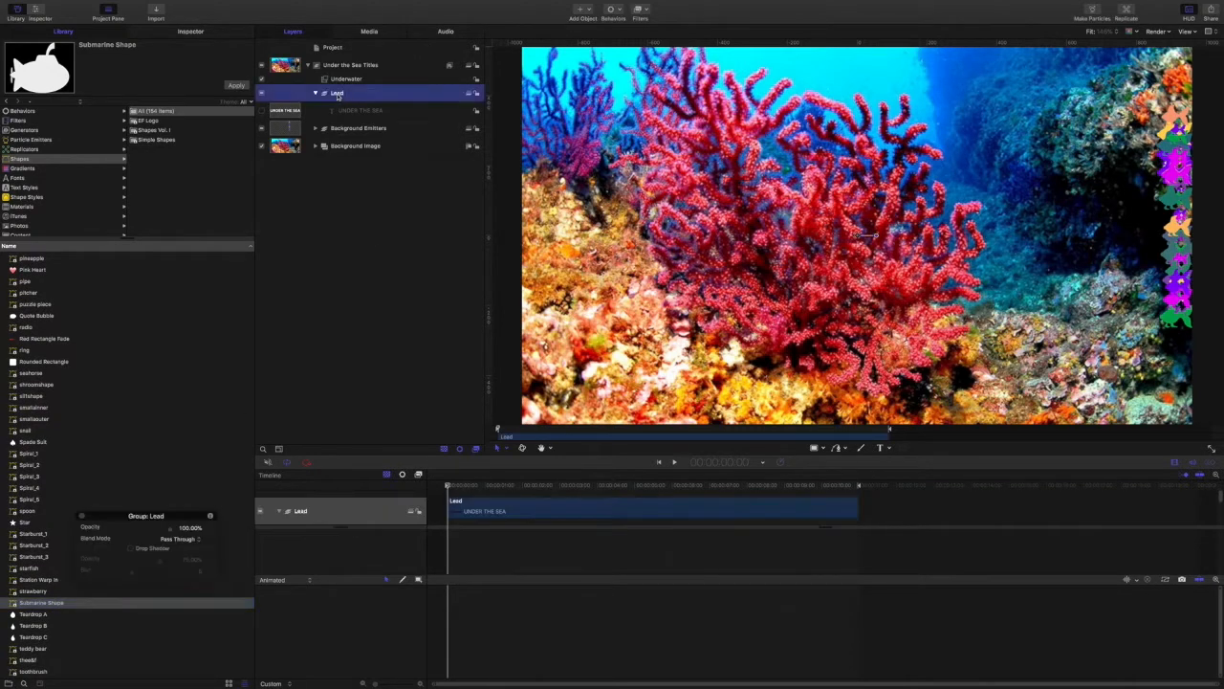
{"action": "left_click", "coordinate": [236, 86]}
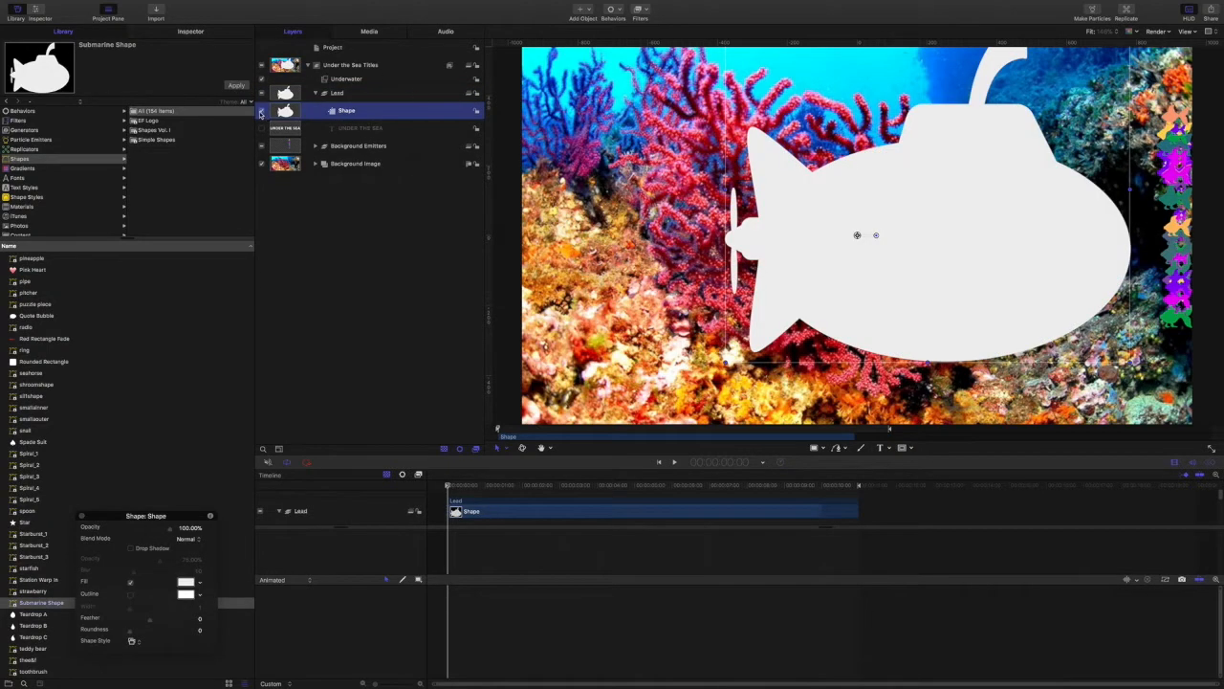
{"action": "left_click", "coordinate": [261, 111]}
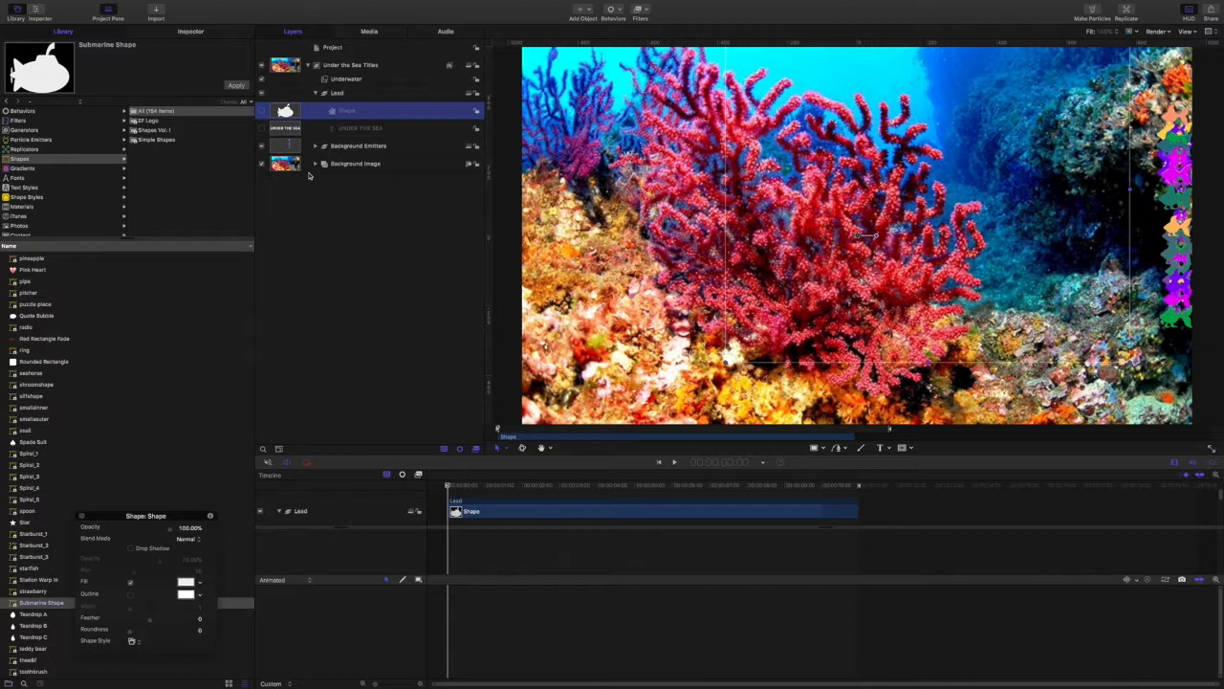
Step: Review the contents of the Under the Sea Titles group and its Underwater filter settings, and play the project
{"action": "left_click", "coordinate": [366, 67]}
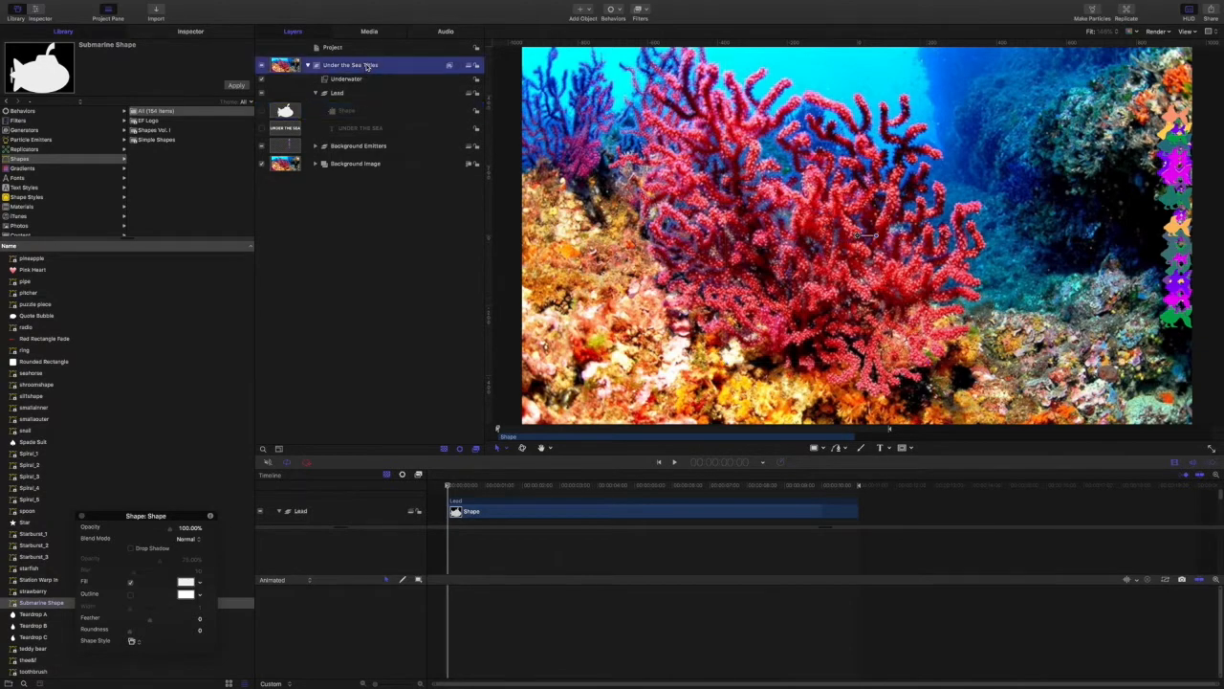
{"action": "left_click", "coordinate": [309, 65]}
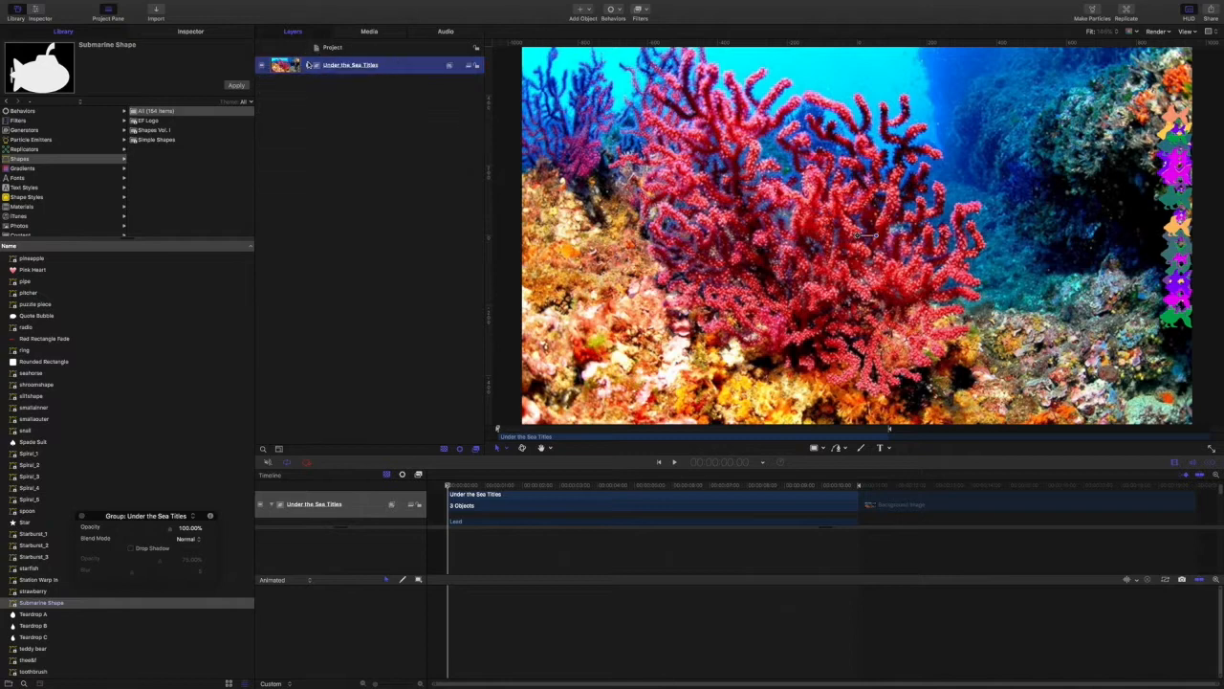
{"action": "left_click", "coordinate": [308, 65]}
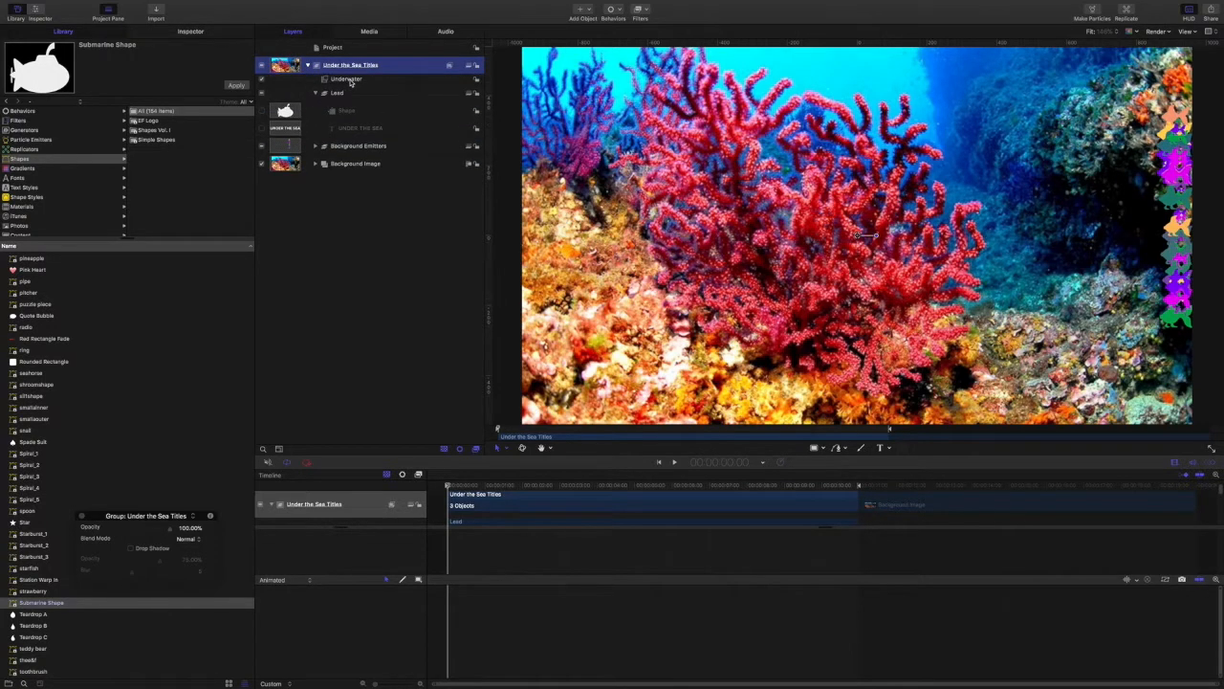
{"action": "left_click", "coordinate": [346, 79]}
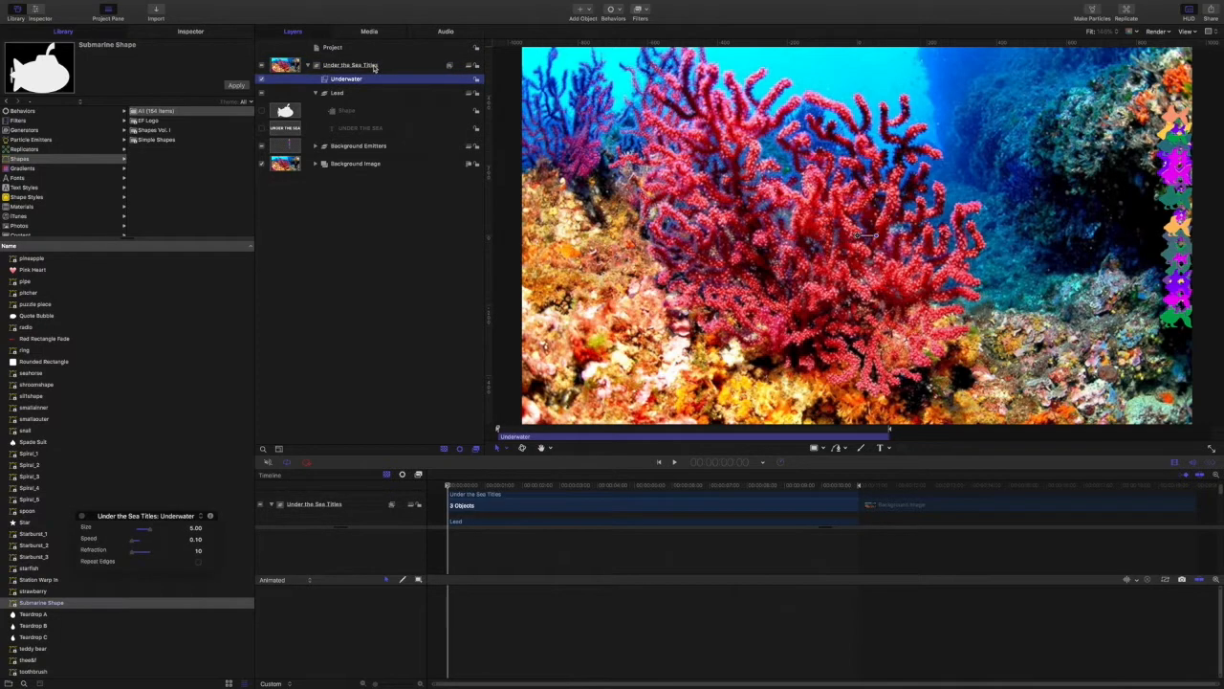
{"action": "key", "text": "space"}
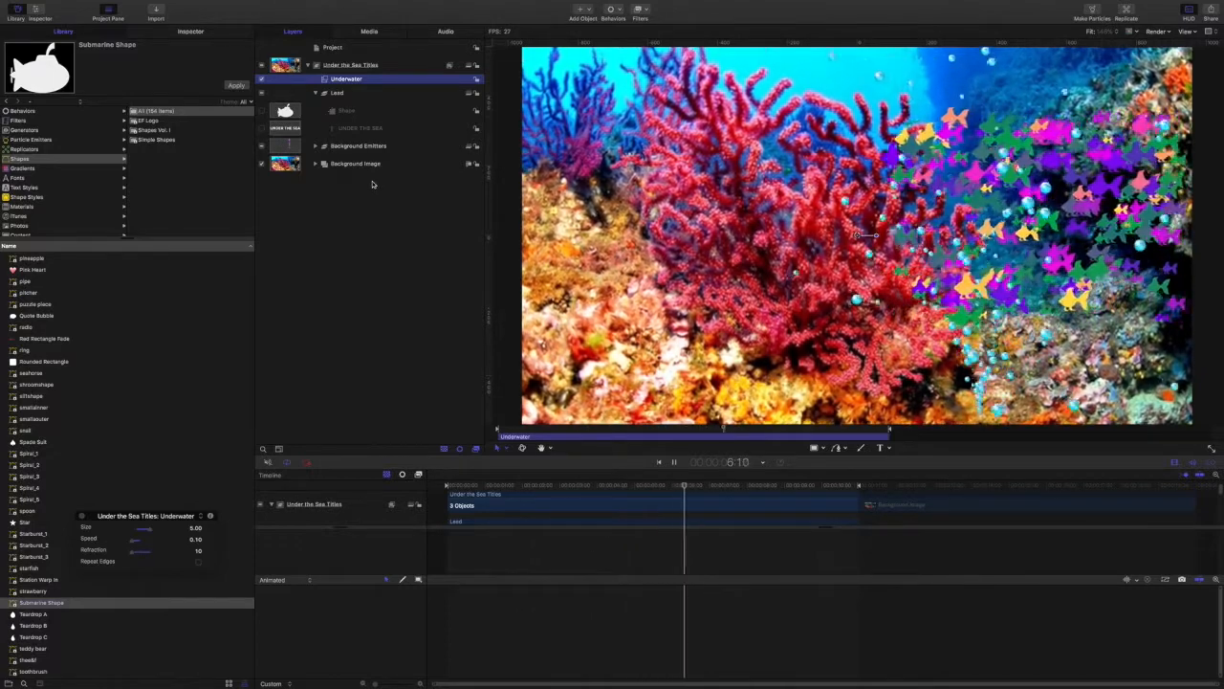
Step: Make the UNDER THE SEA text in the Lead group visible and display its text formatting settings
{"action": "left_click", "coordinate": [336, 93]}
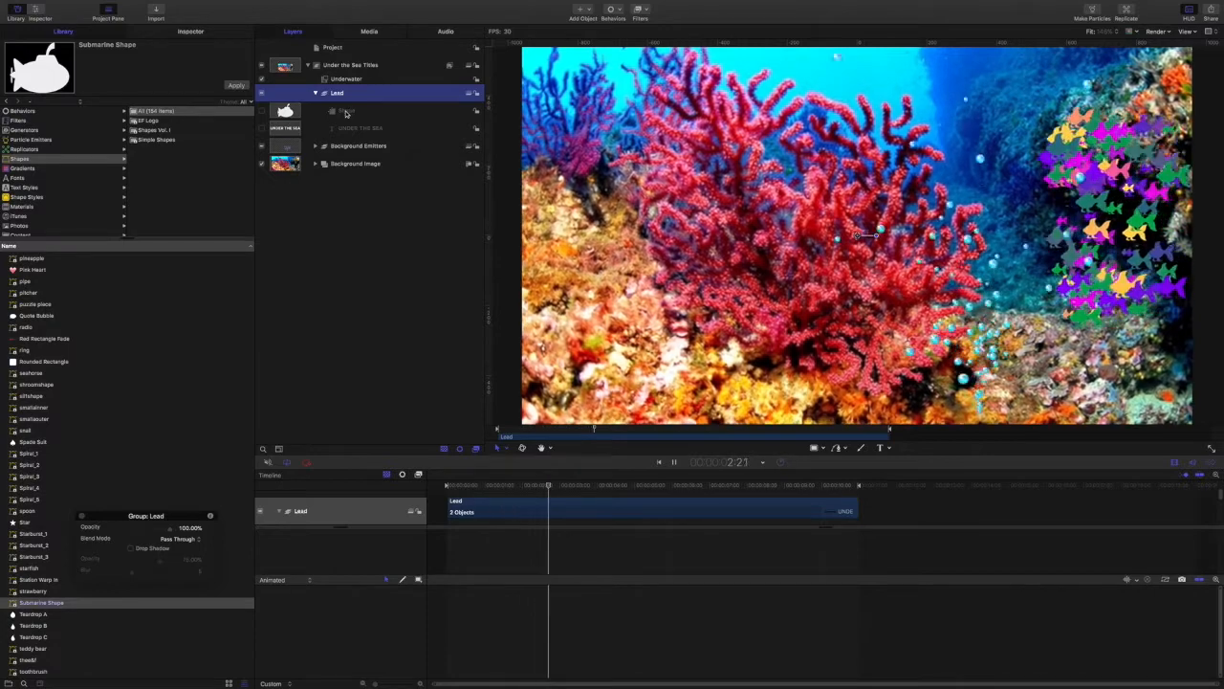
{"action": "left_click", "coordinate": [262, 129]}
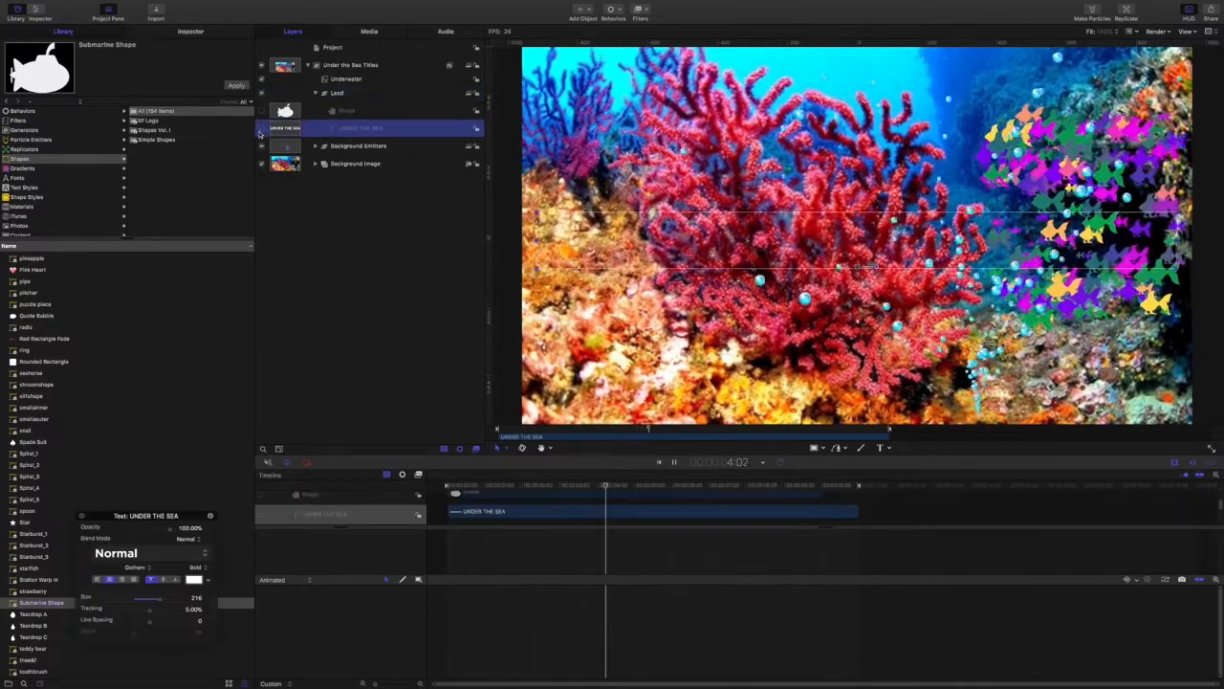
{"action": "left_click", "coordinate": [262, 129]}
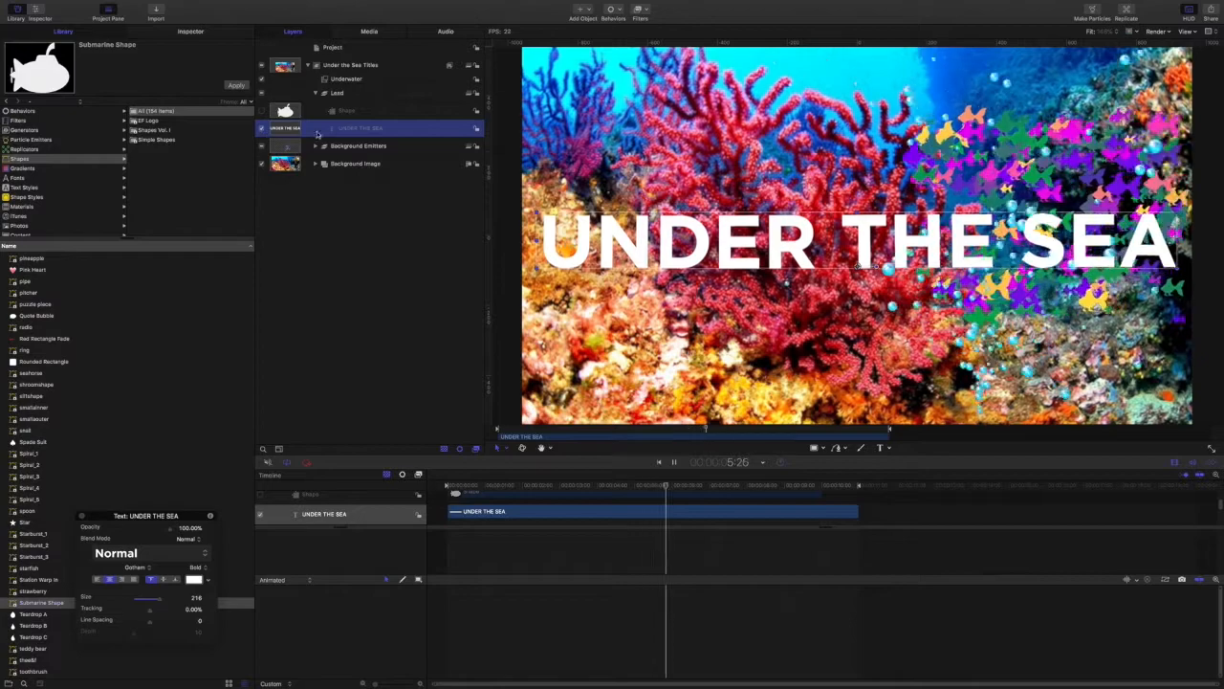
{"action": "left_click", "coordinate": [190, 31]}
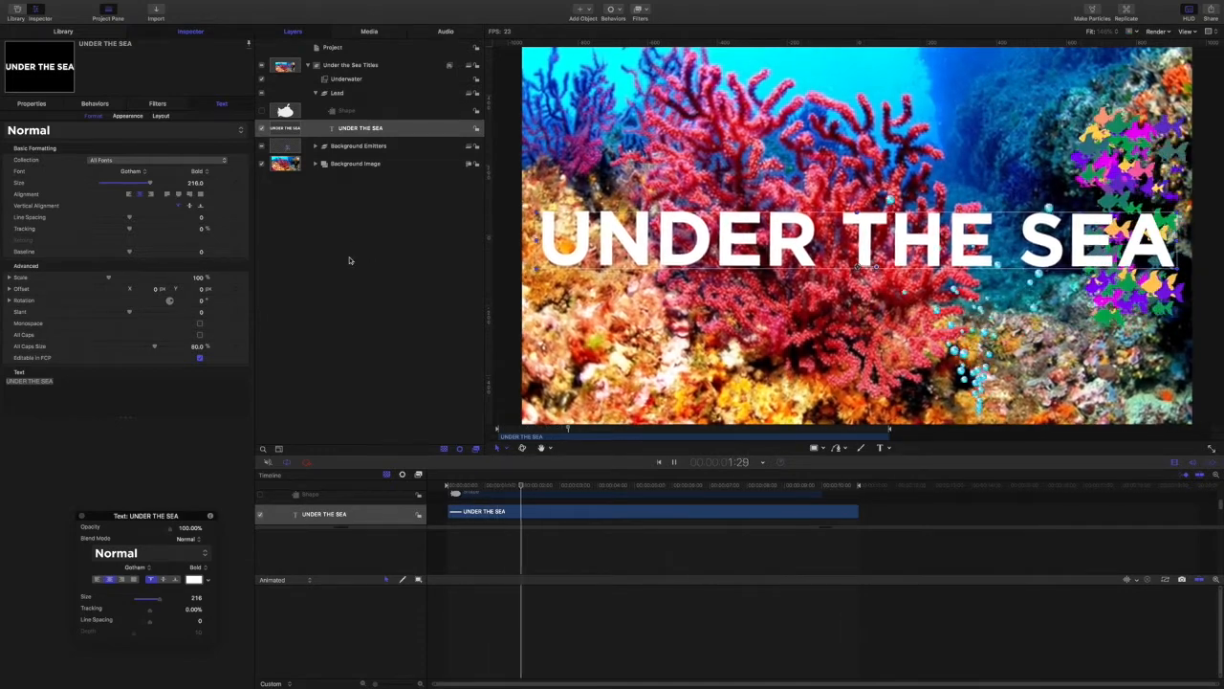
Step: Examine the Background Emitters group: the Bubble Machine's settings, the library's Nature particle emitters, the School of Fish emitter and its fish shape
{"action": "left_click", "coordinate": [359, 147]}
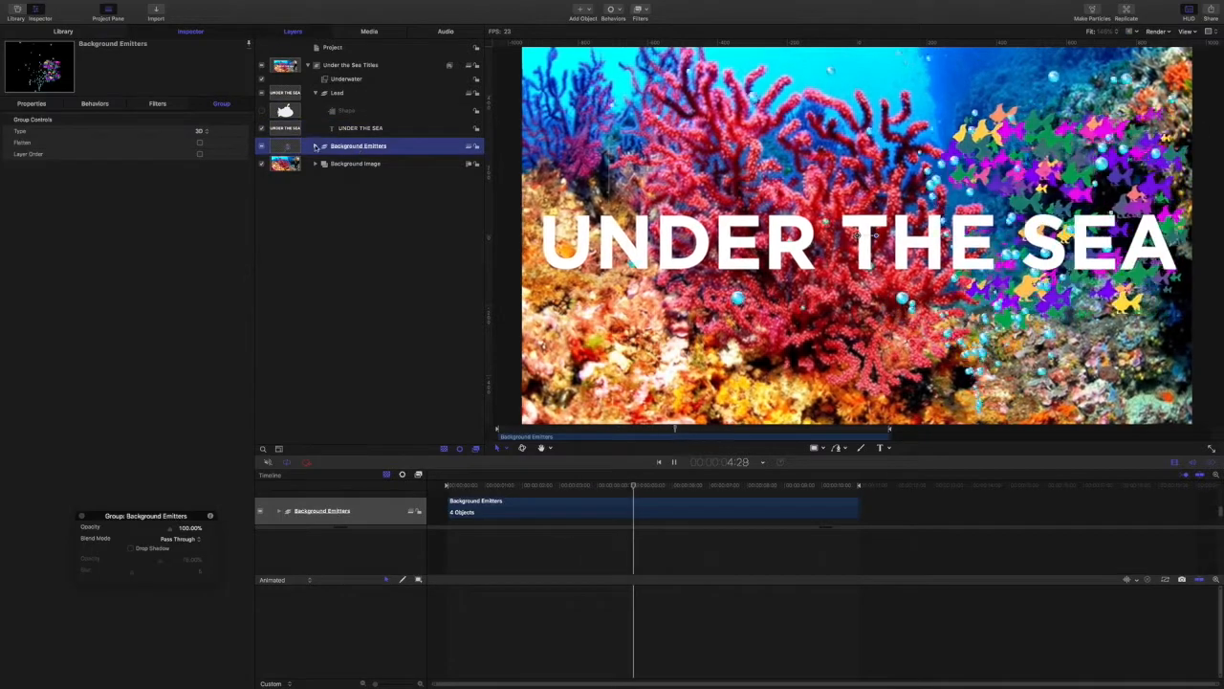
{"action": "left_click", "coordinate": [315, 147]}
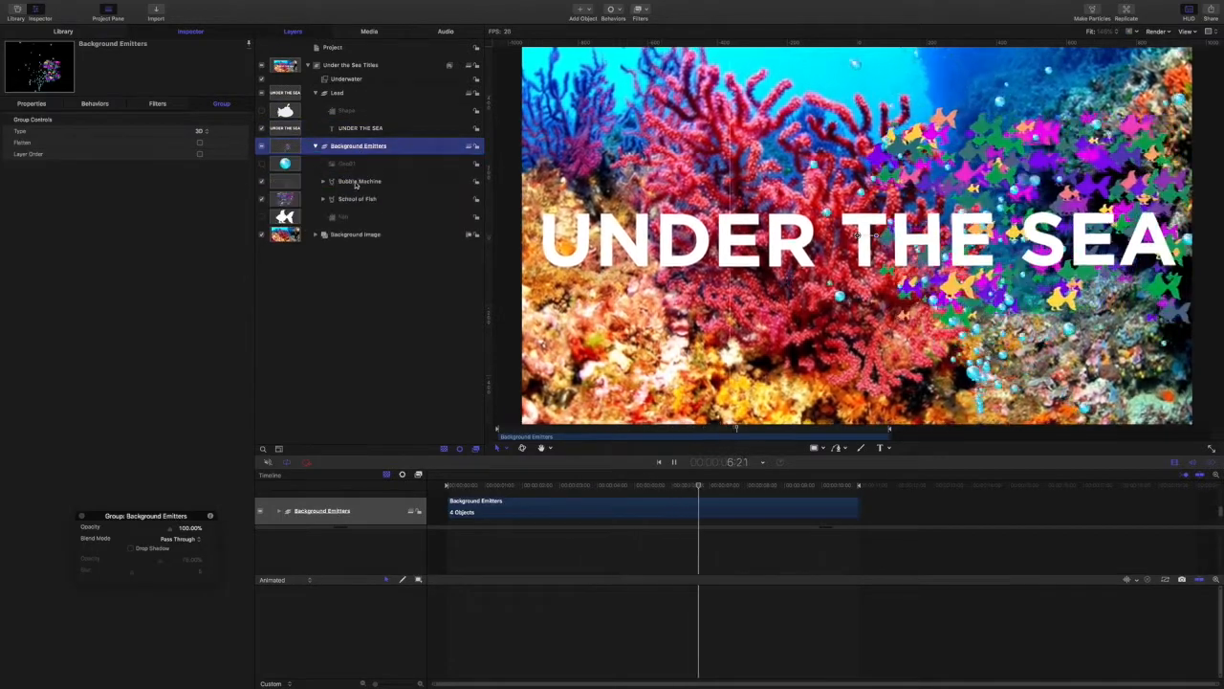
{"action": "left_click", "coordinate": [356, 183]}
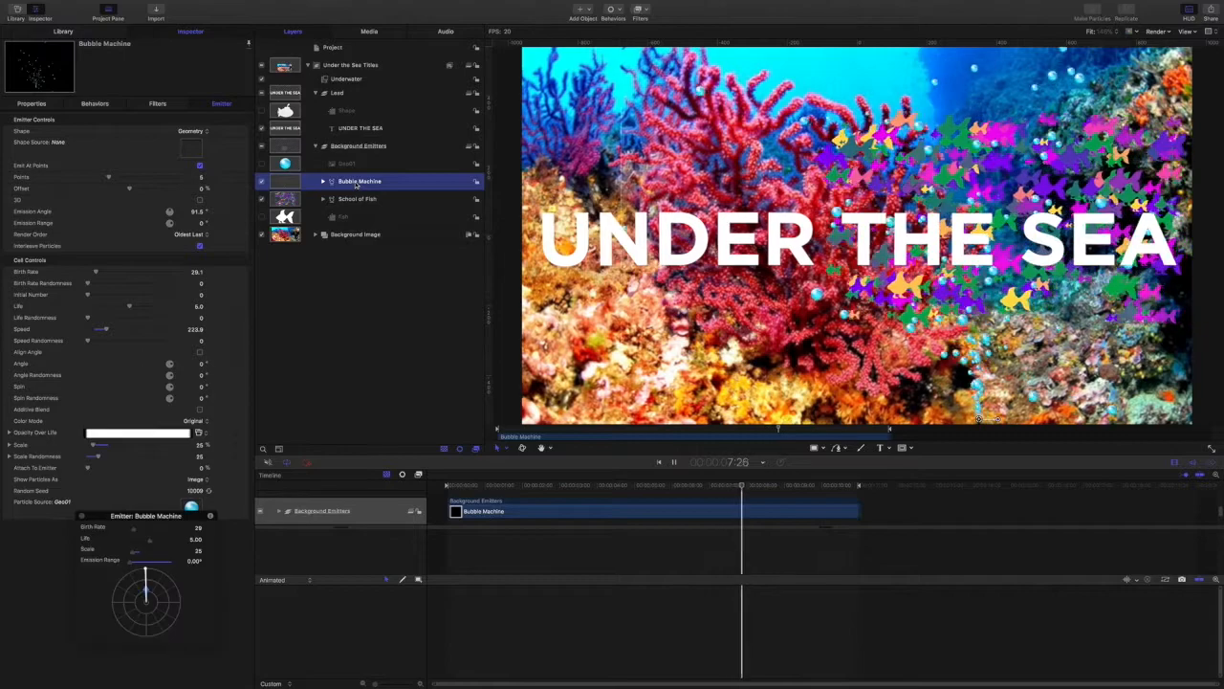
{"action": "left_click", "coordinate": [37, 104]}
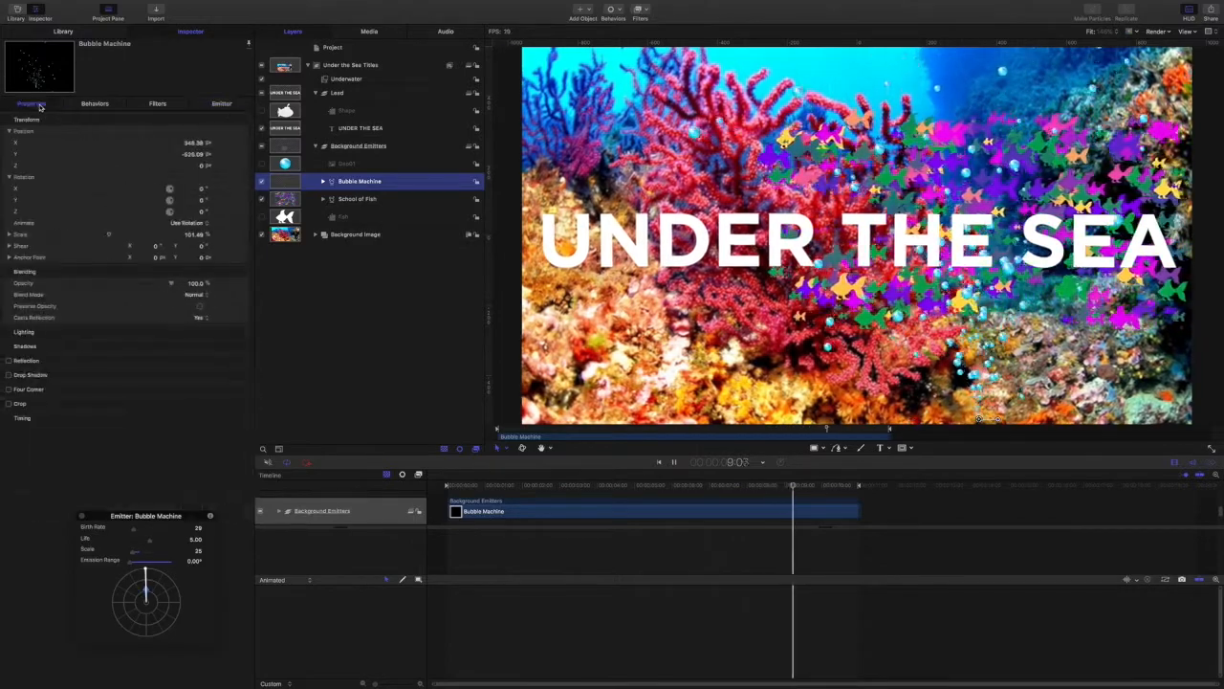
{"action": "left_click", "coordinate": [79, 35]}
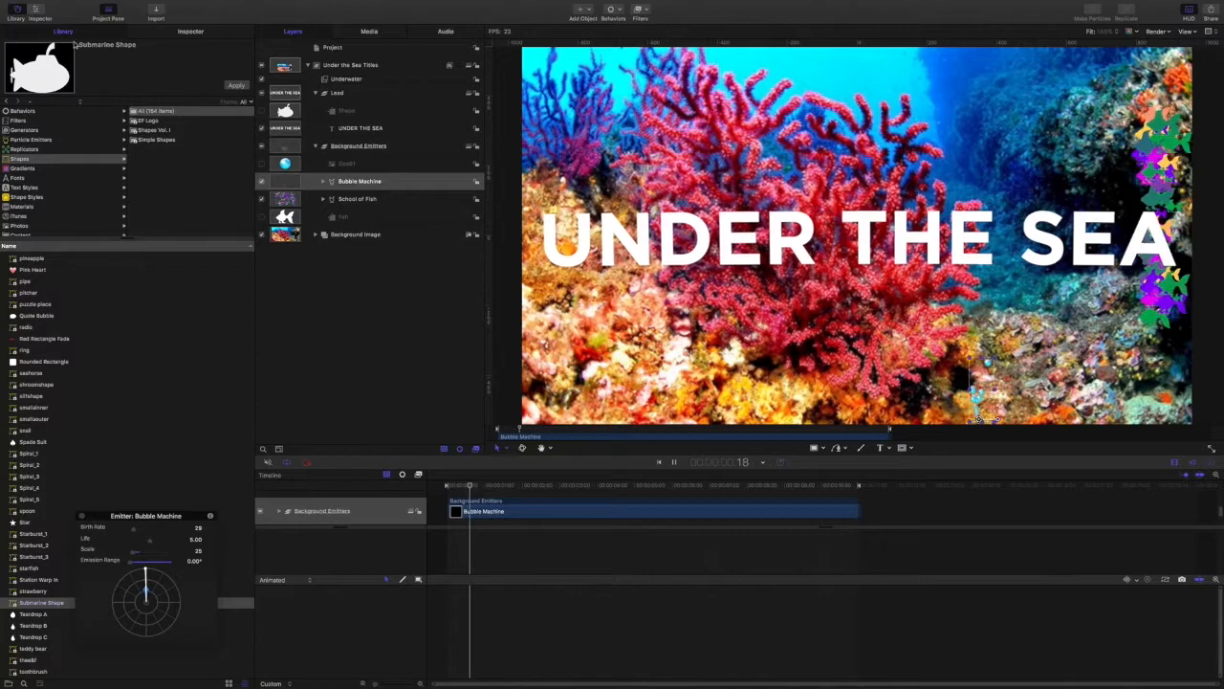
{"action": "left_click", "coordinate": [32, 140]}
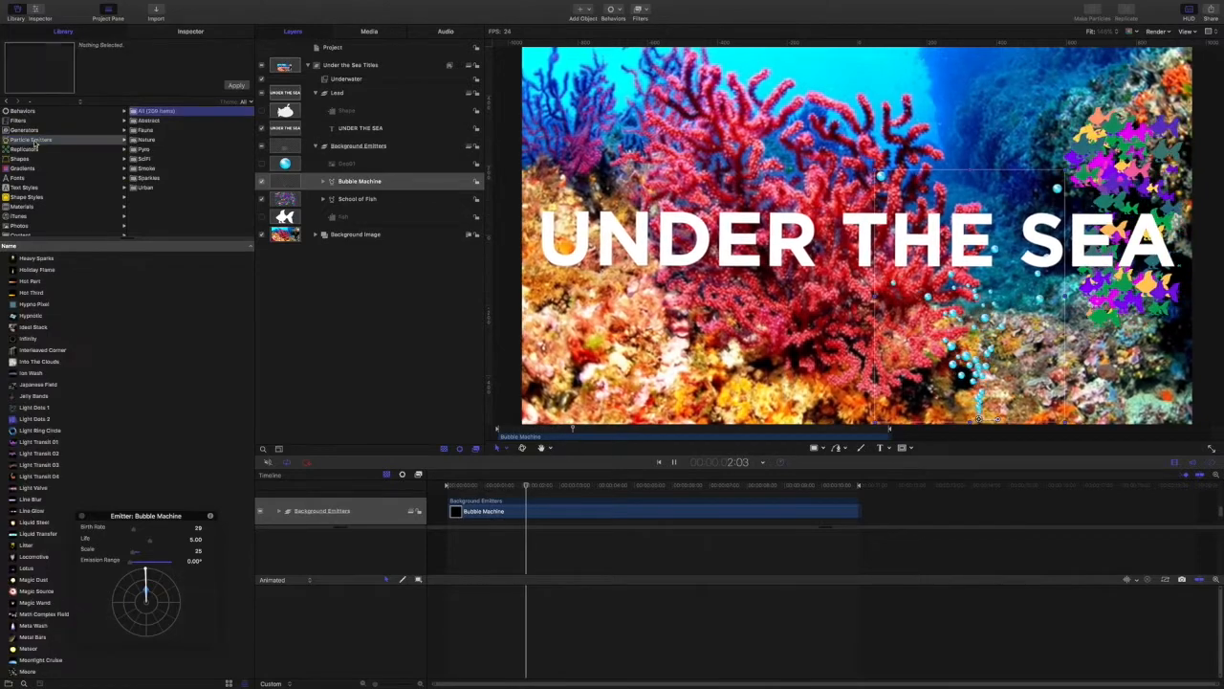
{"action": "left_click", "coordinate": [147, 141]}
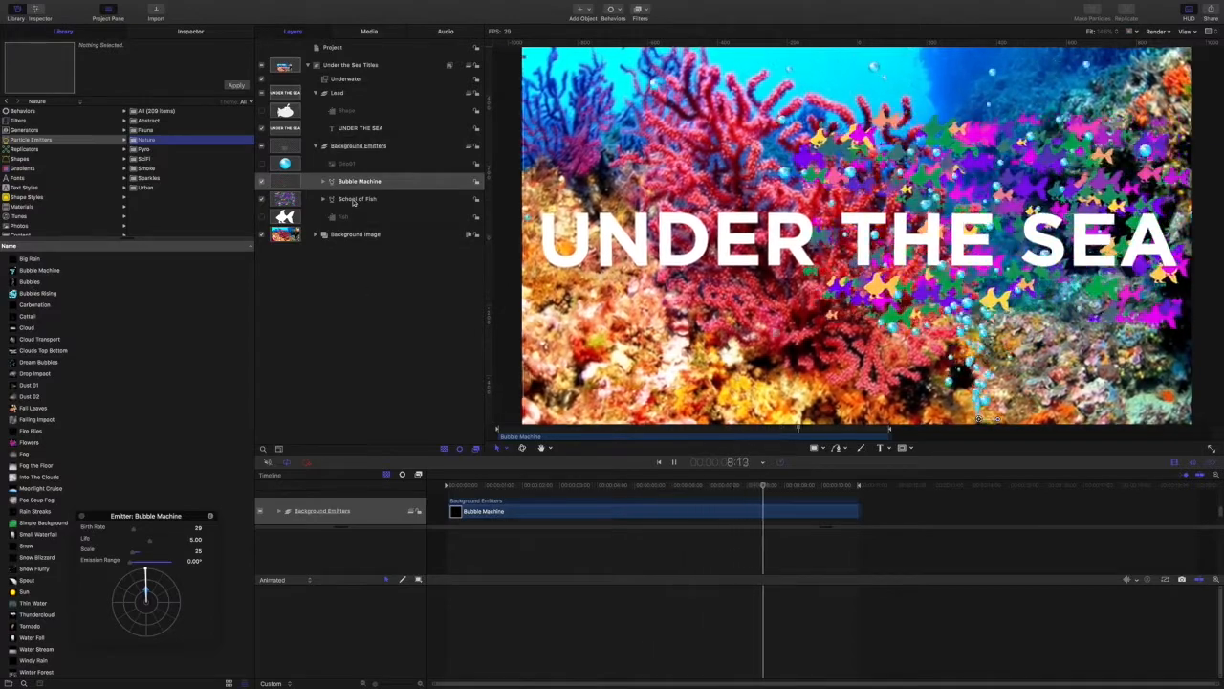
{"action": "left_click", "coordinate": [353, 200]}
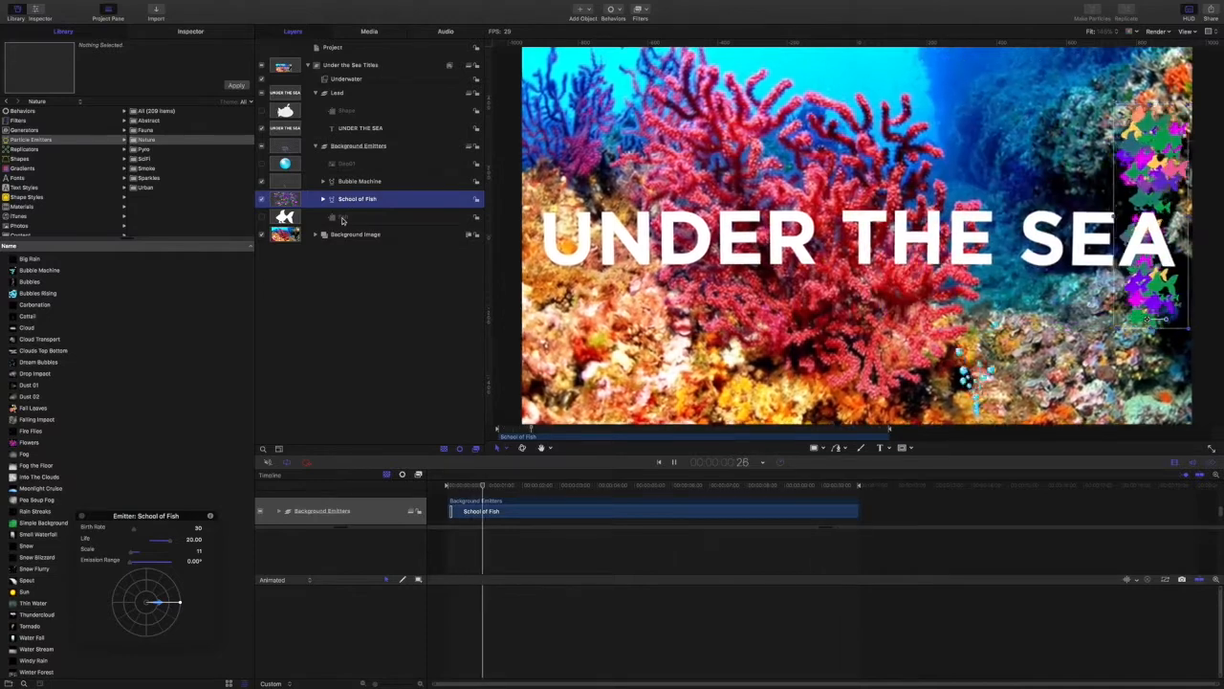
{"action": "left_click", "coordinate": [343, 218]}
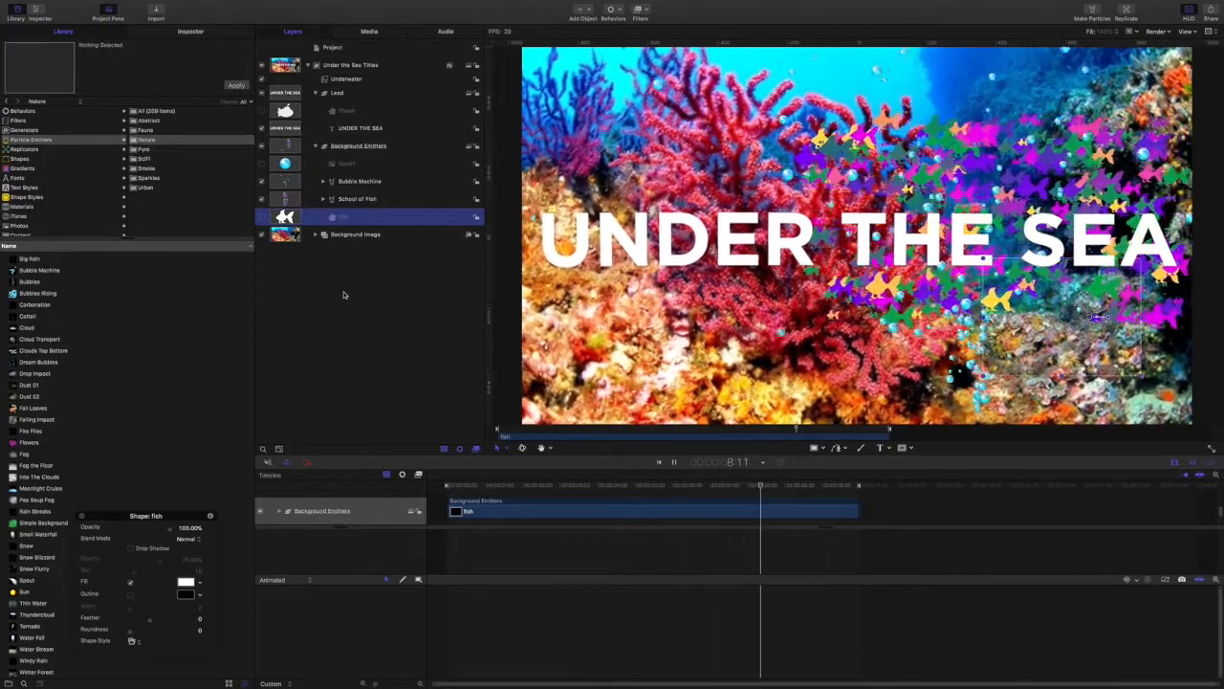
Step: Make the submarine shape in the Lead group visible and set its fill color to Yellow from the Apple palette
{"action": "left_click", "coordinate": [338, 93]}
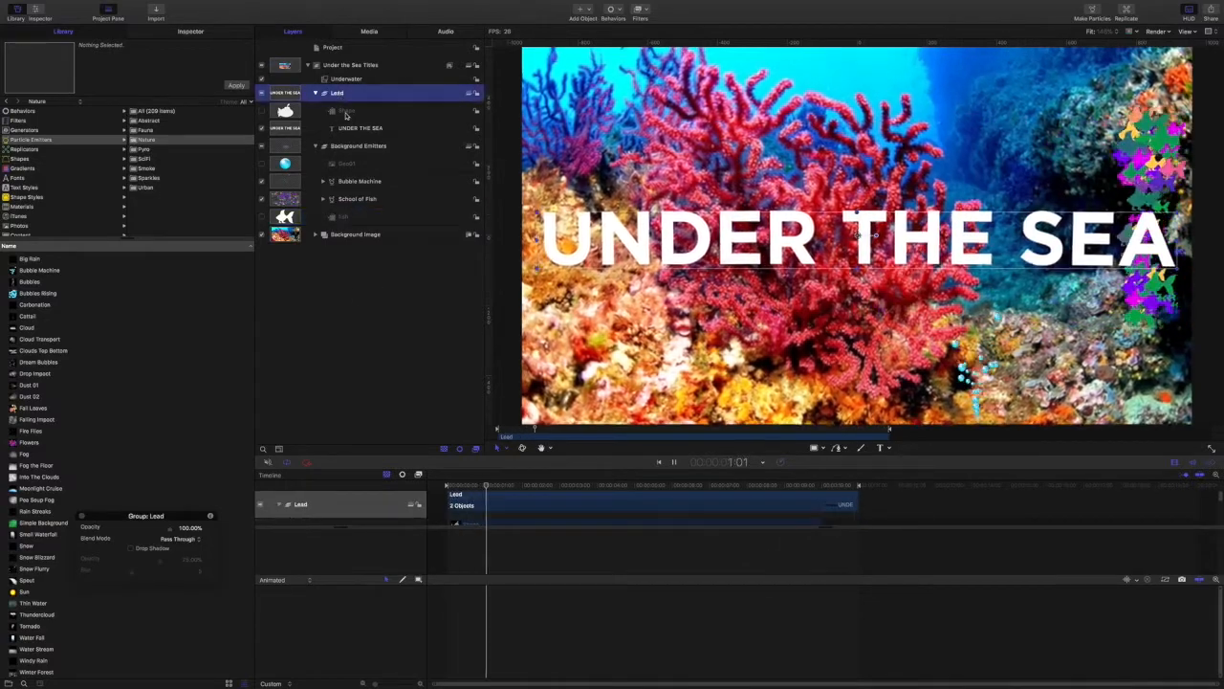
{"action": "left_click", "coordinate": [340, 112]}
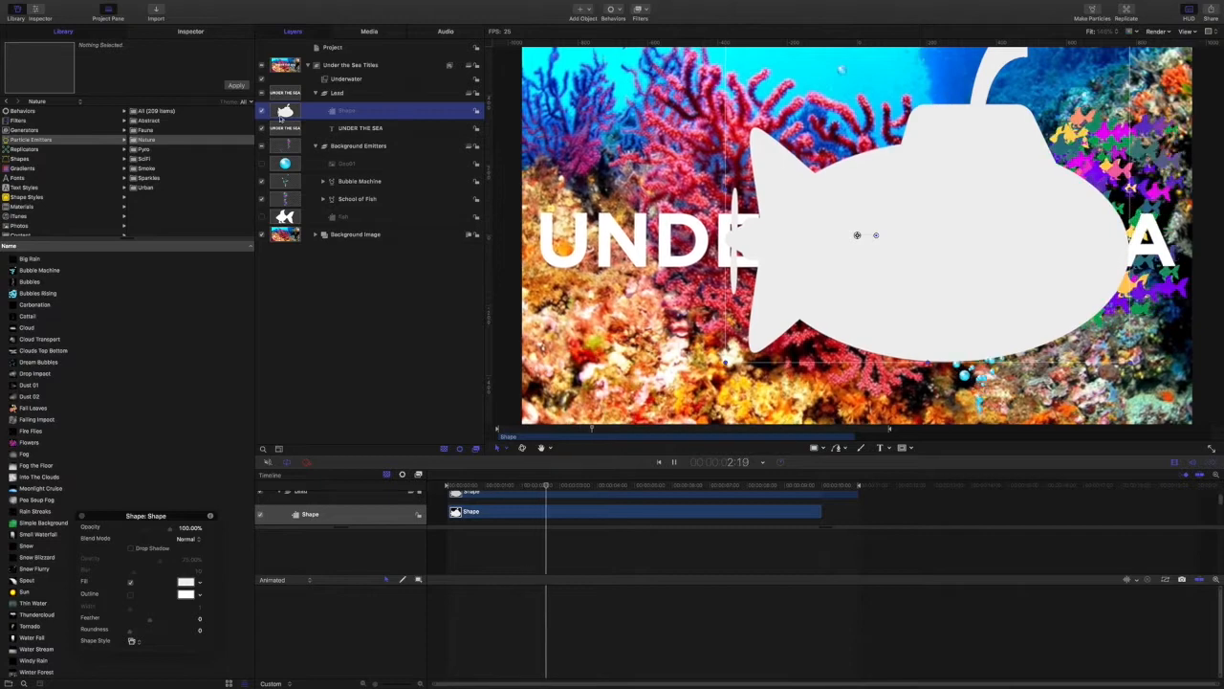
{"action": "left_click", "coordinate": [191, 31]}
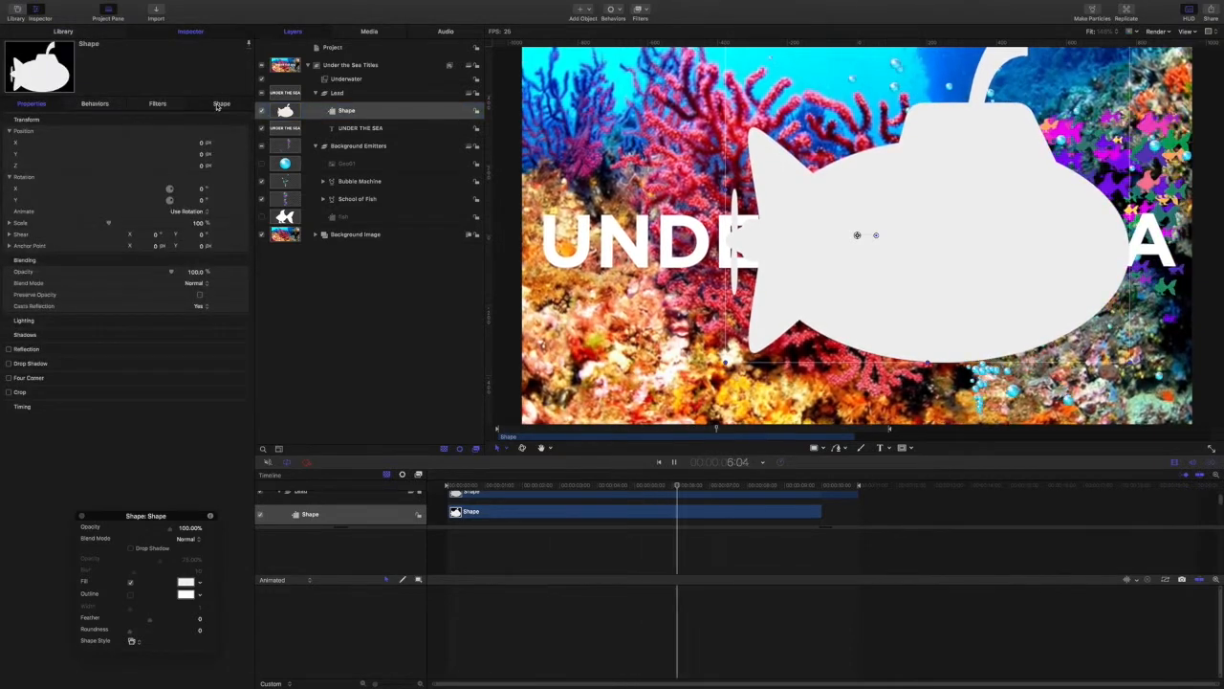
{"action": "left_click", "coordinate": [221, 104]}
{"action": "left_click", "coordinate": [194, 164]}
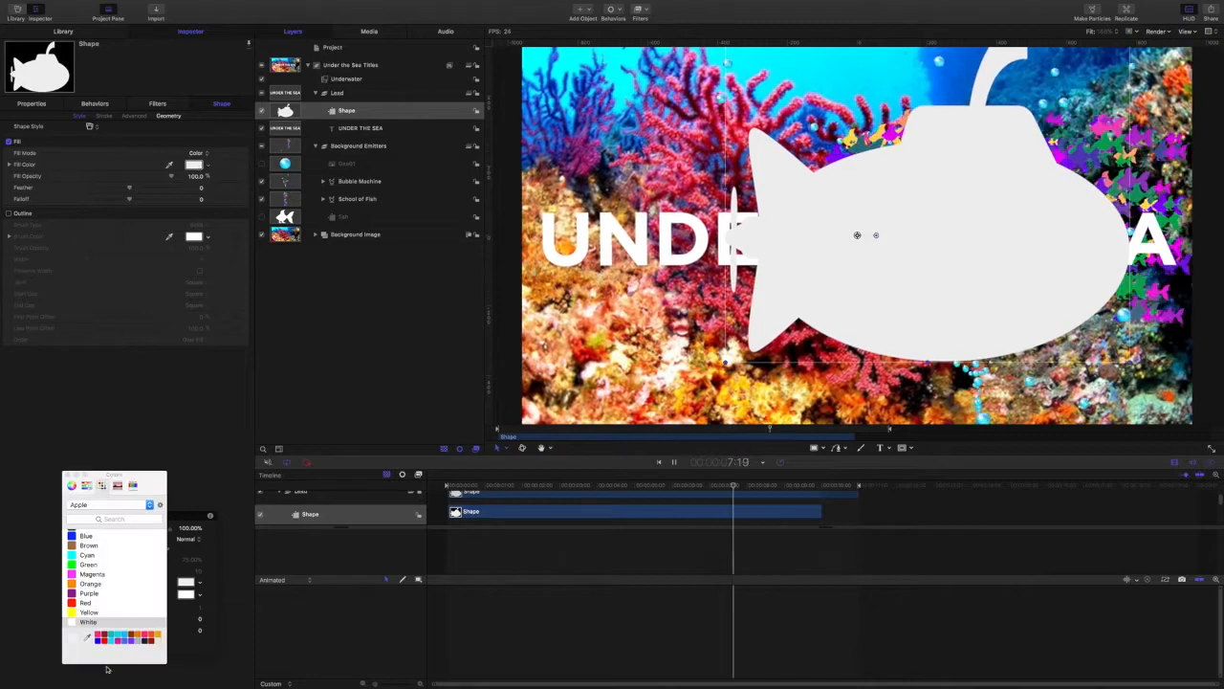
{"action": "left_click", "coordinate": [84, 612]}
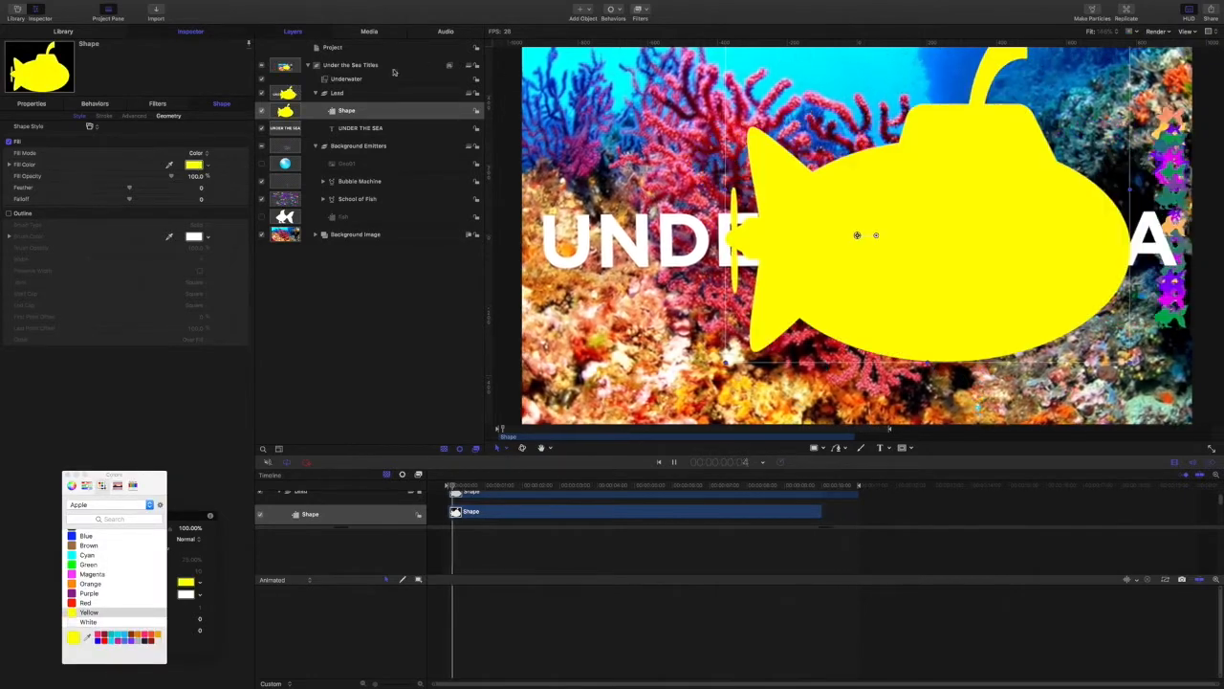
Step: Rename the submarine shape as Lead Shape and hide the Background Emitters group
{"action": "double_click", "coordinate": [350, 113]}
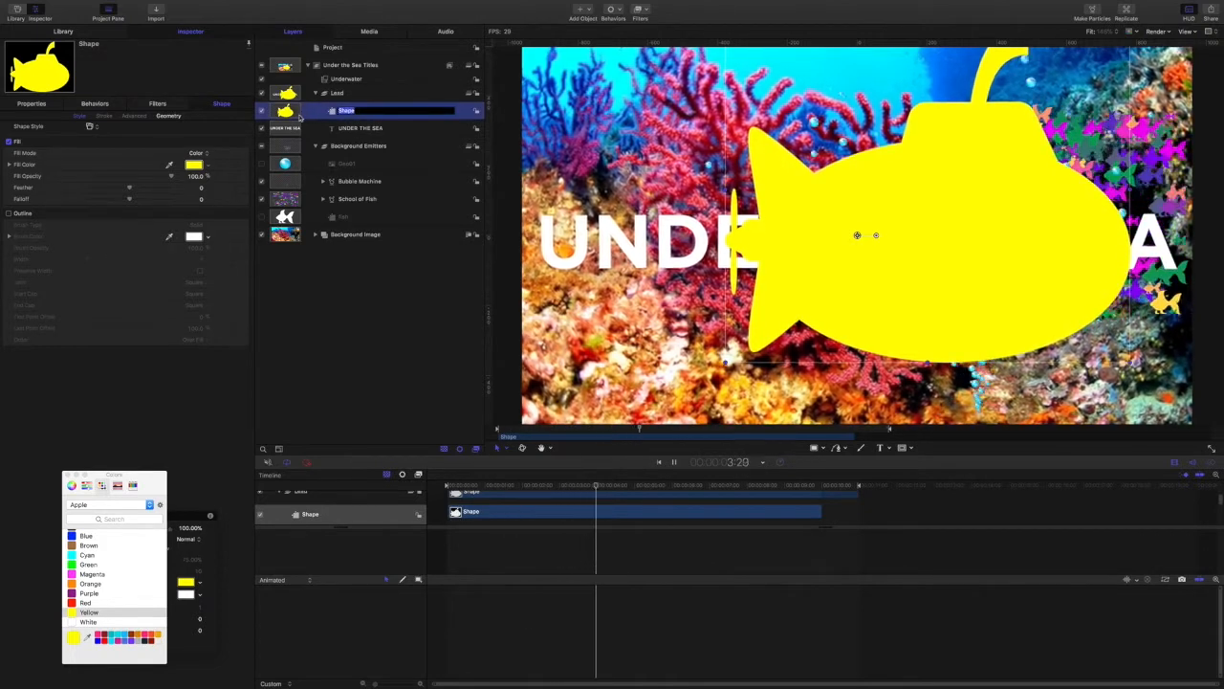
{"action": "type", "text": "Lead Sh"}
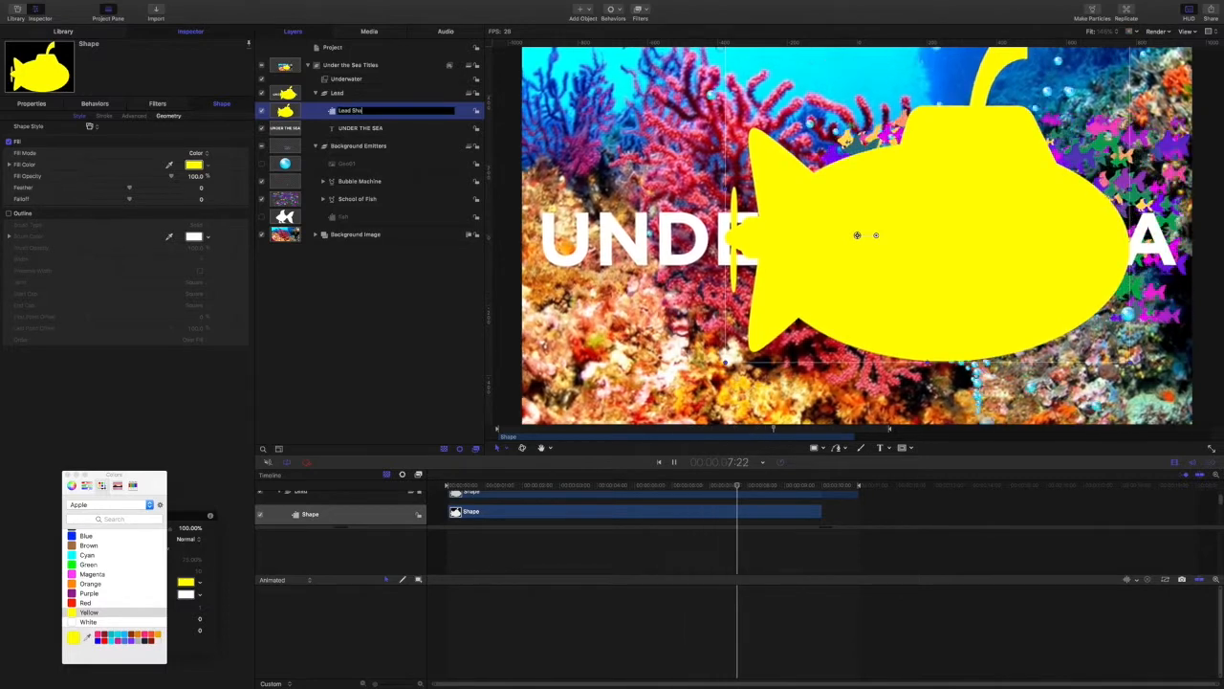
{"action": "type", "text": "ape"}
{"action": "key", "text": "Return"}
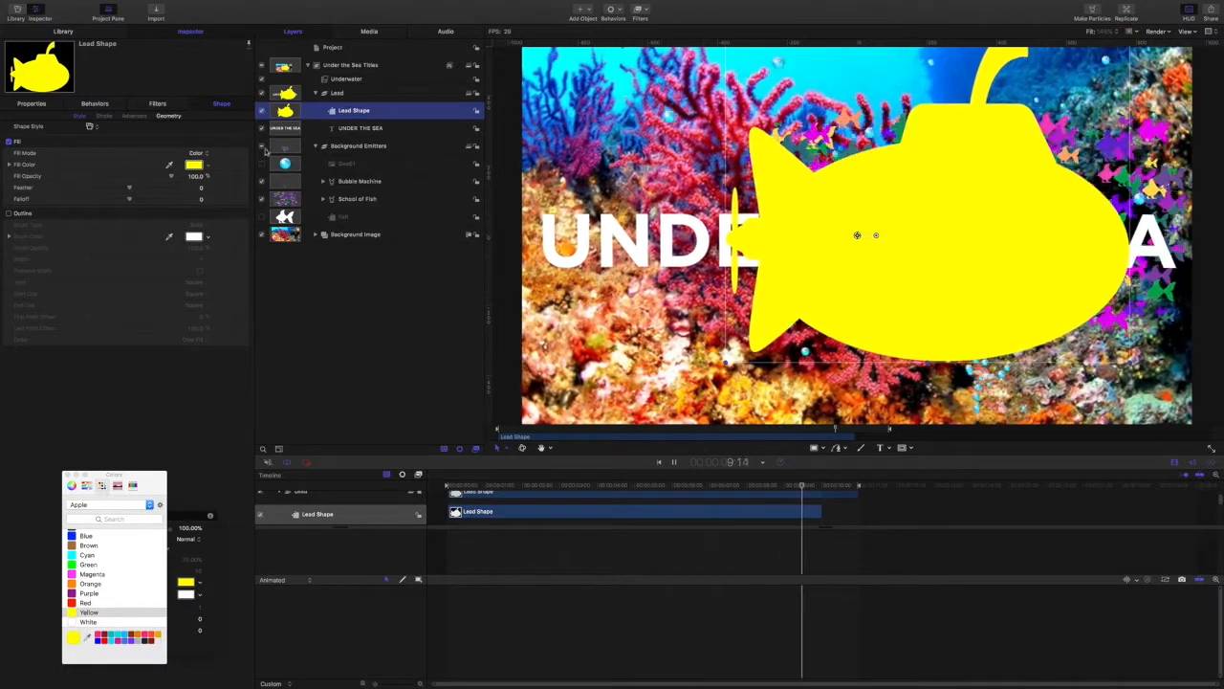
{"action": "left_click", "coordinate": [261, 110]}
{"action": "left_click", "coordinate": [261, 145]}
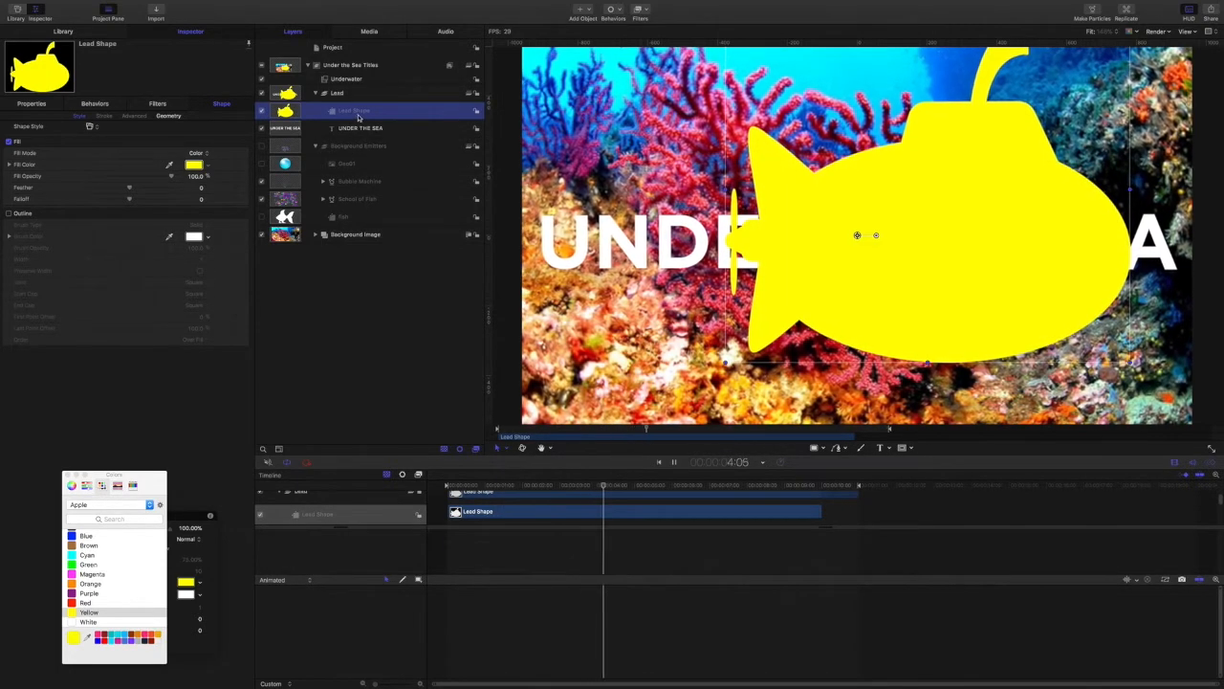
Step: Add an image mask to Lead Shape with the UNDER THE SEA text as mask source and Subtract as mask blend mode
{"action": "right_click", "coordinate": [356, 114]}
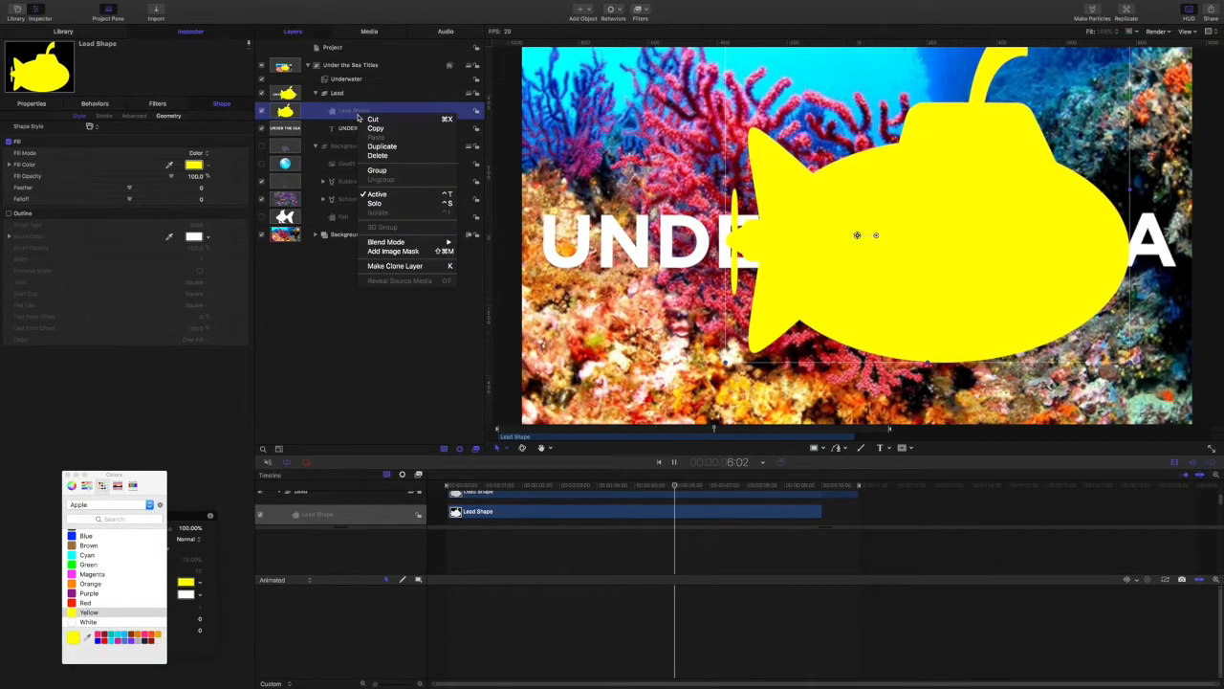
{"action": "left_click", "coordinate": [382, 251]}
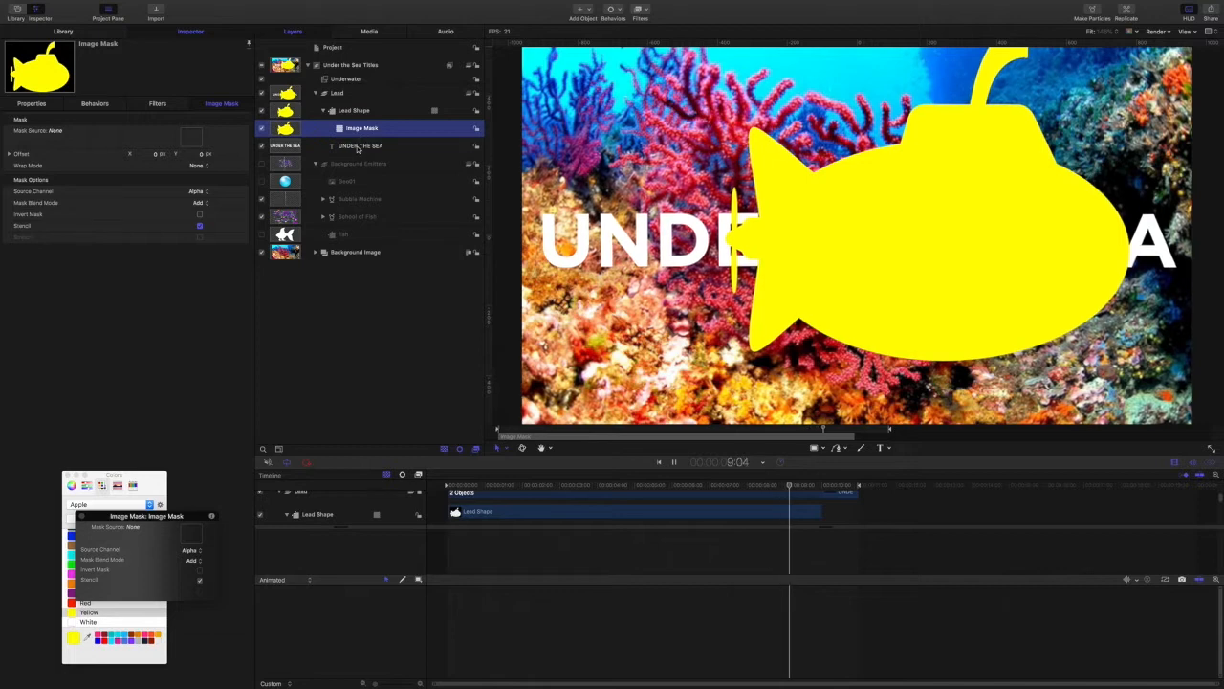
{"action": "left_click_drag", "start_coordinate": [186, 137], "coordinate": [190, 138]}
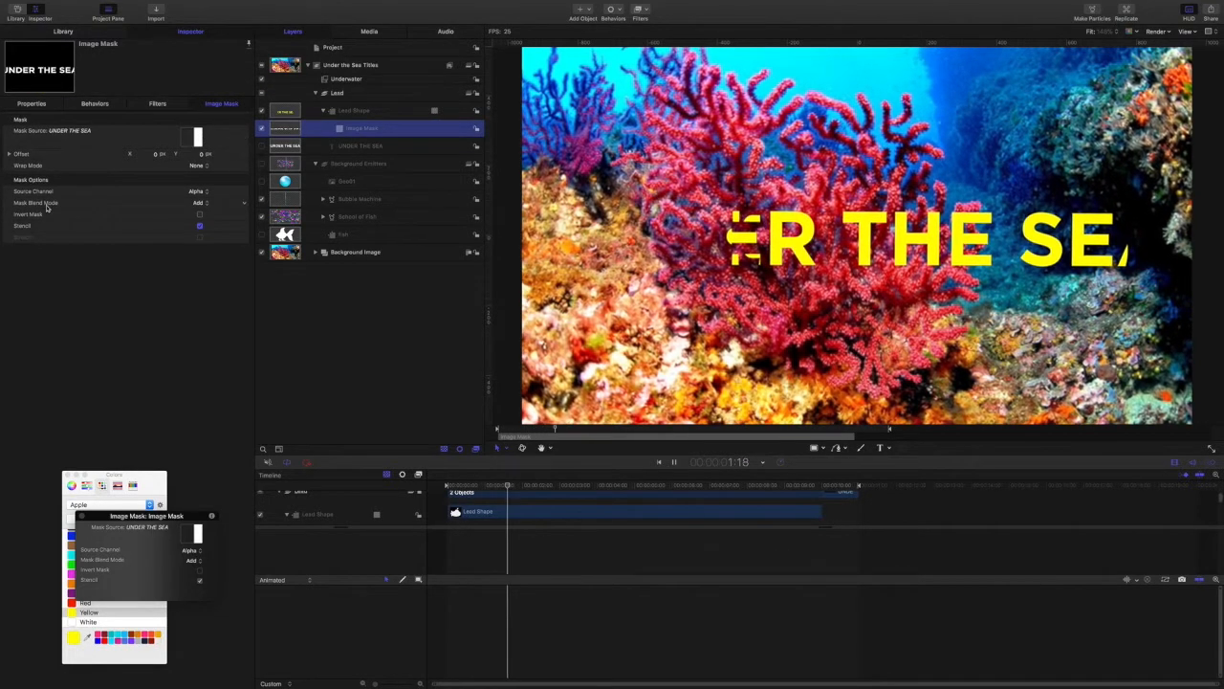
{"action": "left_click", "coordinate": [206, 204]}
{"action": "left_click", "coordinate": [207, 212]}
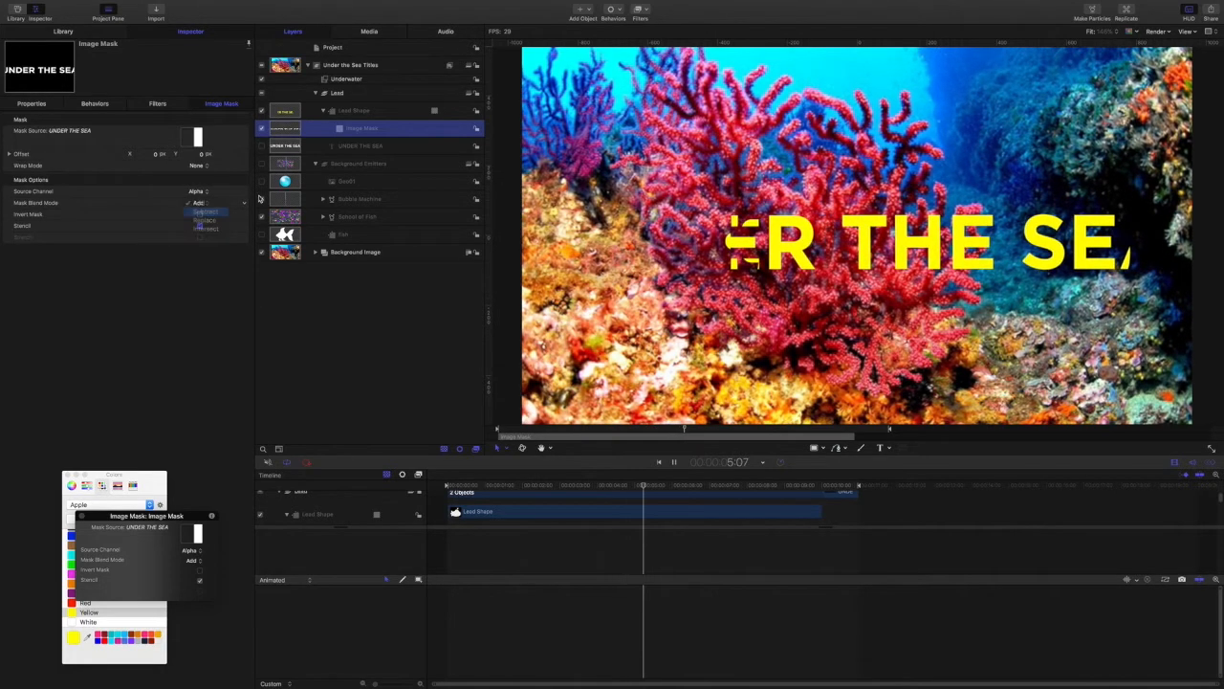
Step: Turn off the Underwater filter and create a new group named Follow above the Lead group
{"action": "left_click", "coordinate": [260, 82]}
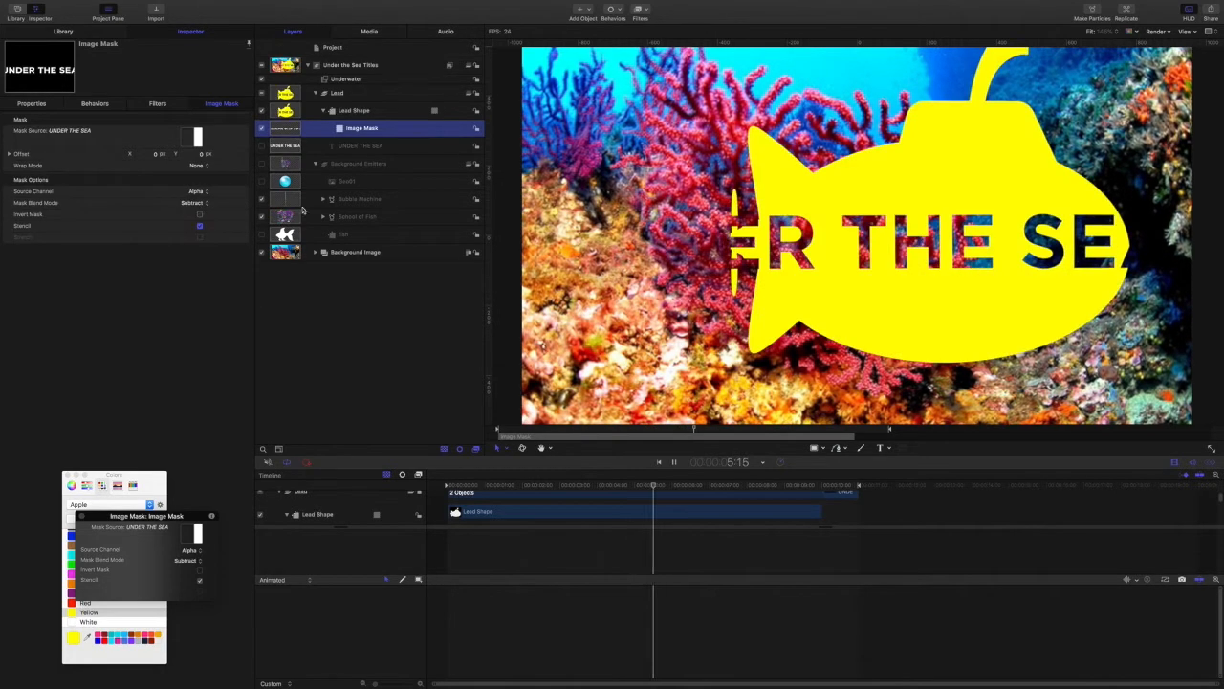
{"action": "left_click", "coordinate": [261, 79]}
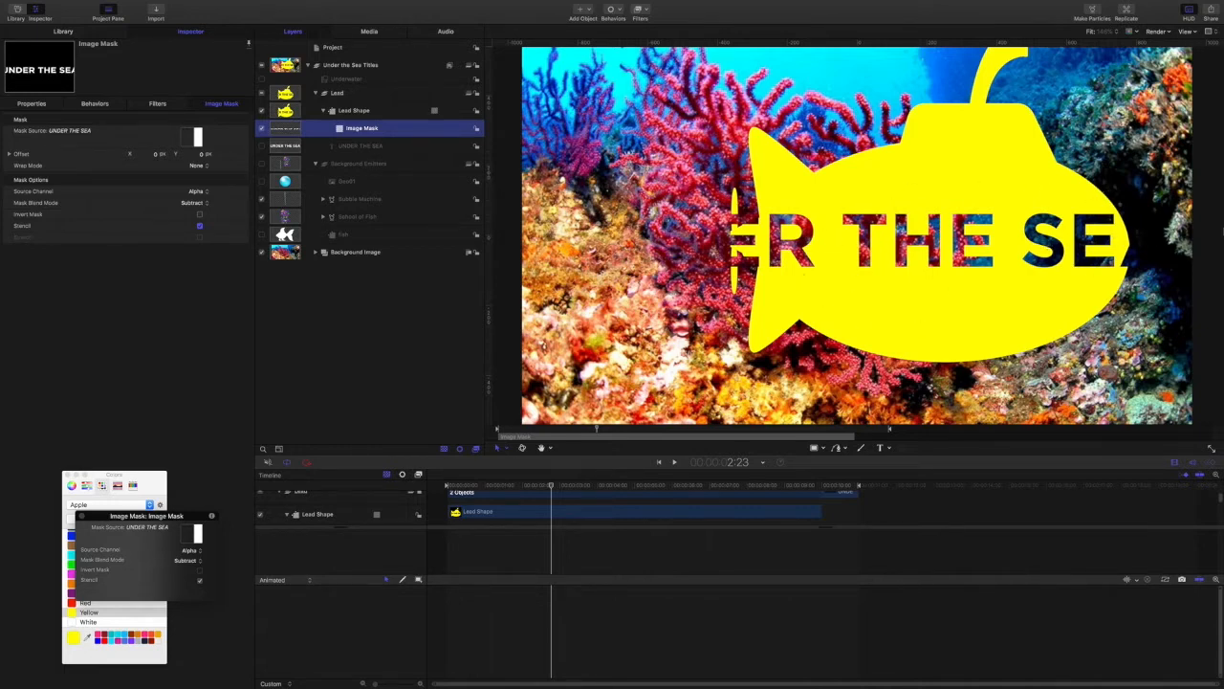
{"action": "left_click", "coordinate": [340, 94]}
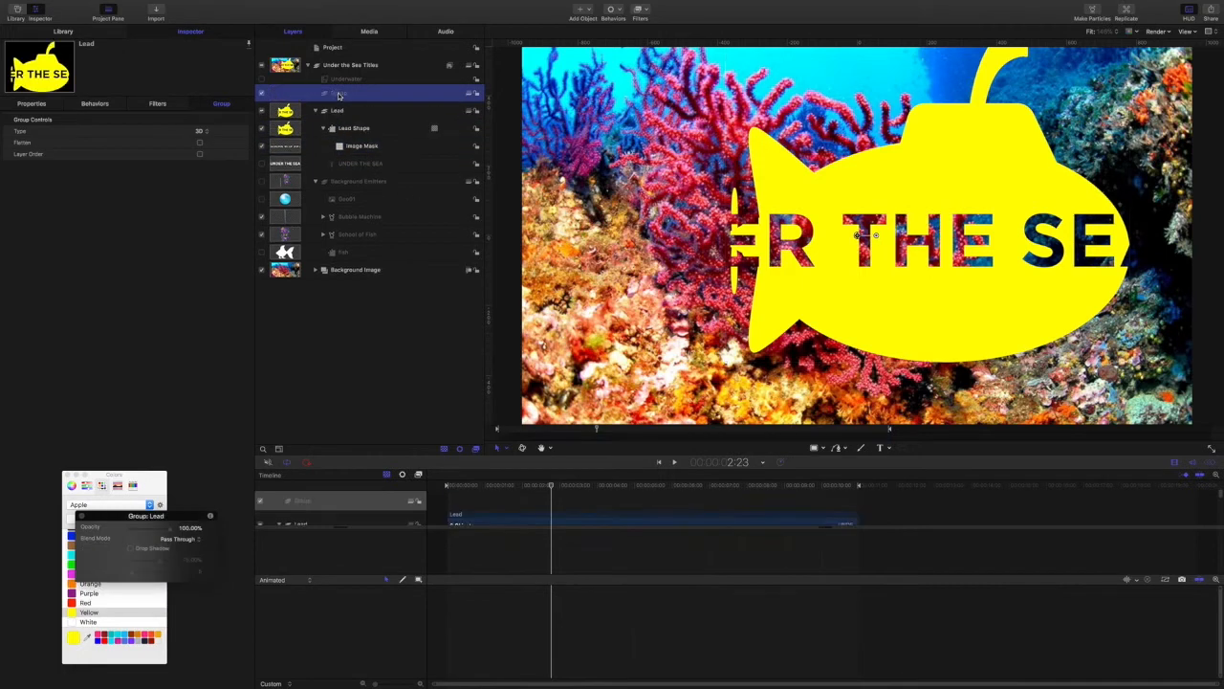
{"action": "double_click", "coordinate": [339, 95]}
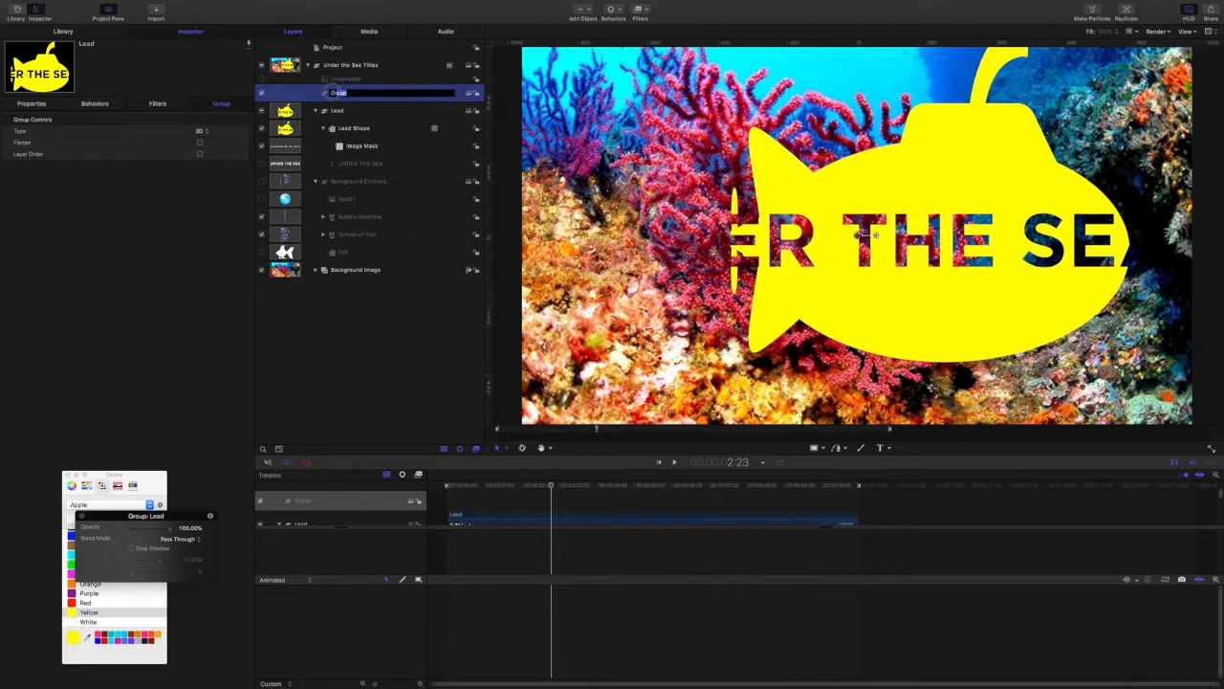
{"action": "type", "text": "L"}
{"action": "key", "text": "Return"}
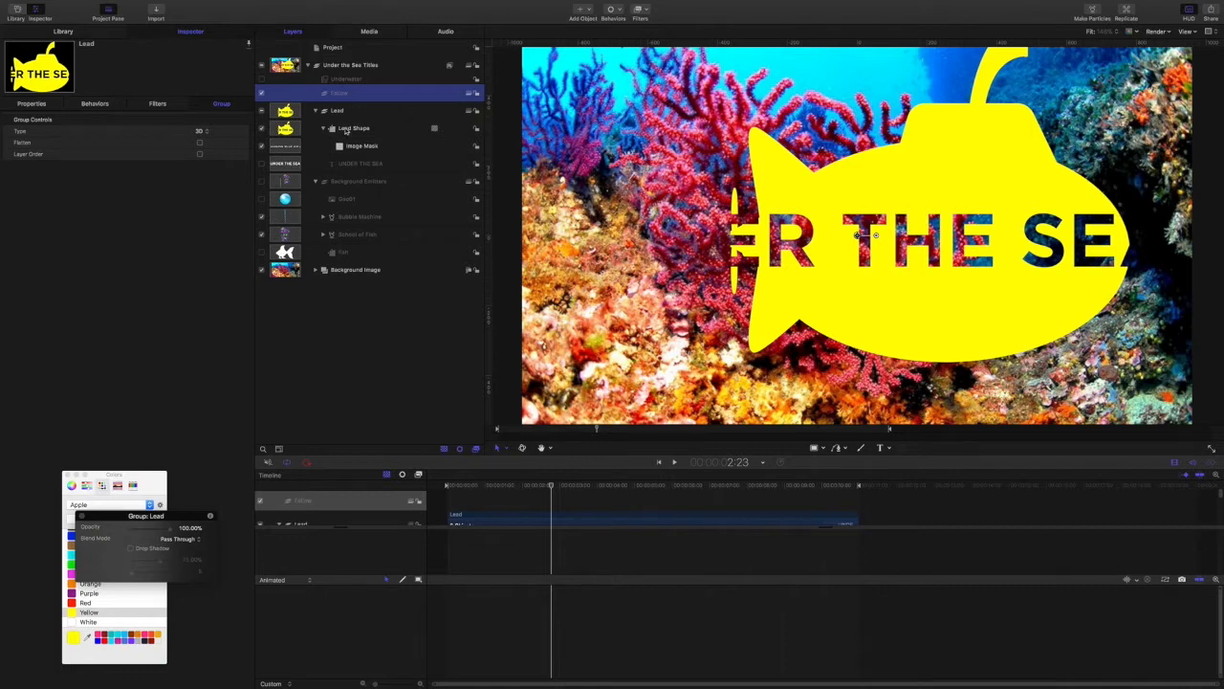
Step: Set the scale of Lead Shape to 50%
{"action": "left_click", "coordinate": [344, 130]}
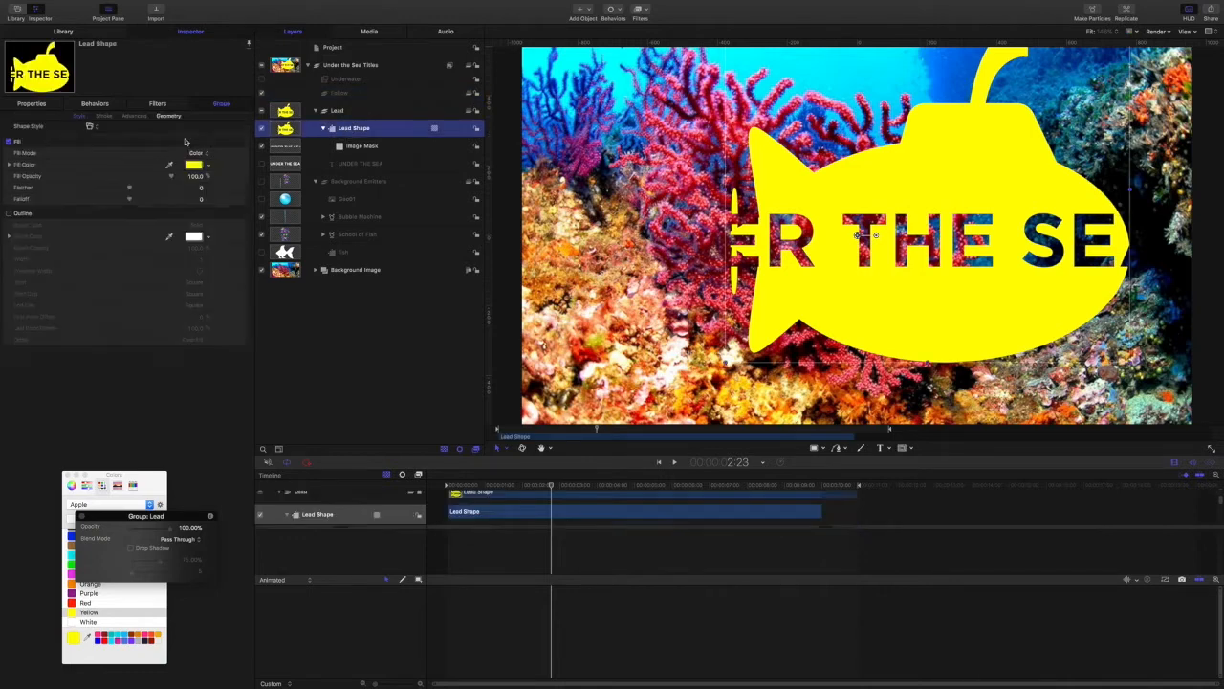
{"action": "left_click", "coordinate": [32, 104]}
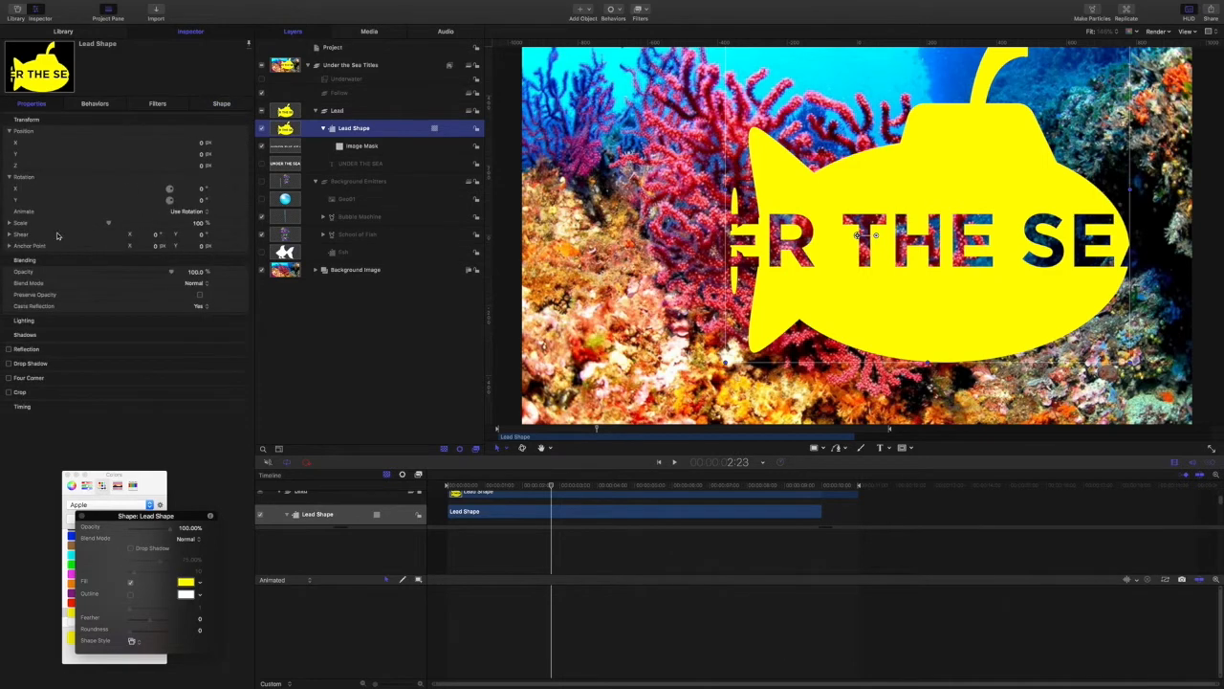
{"action": "left_click", "coordinate": [197, 224]}
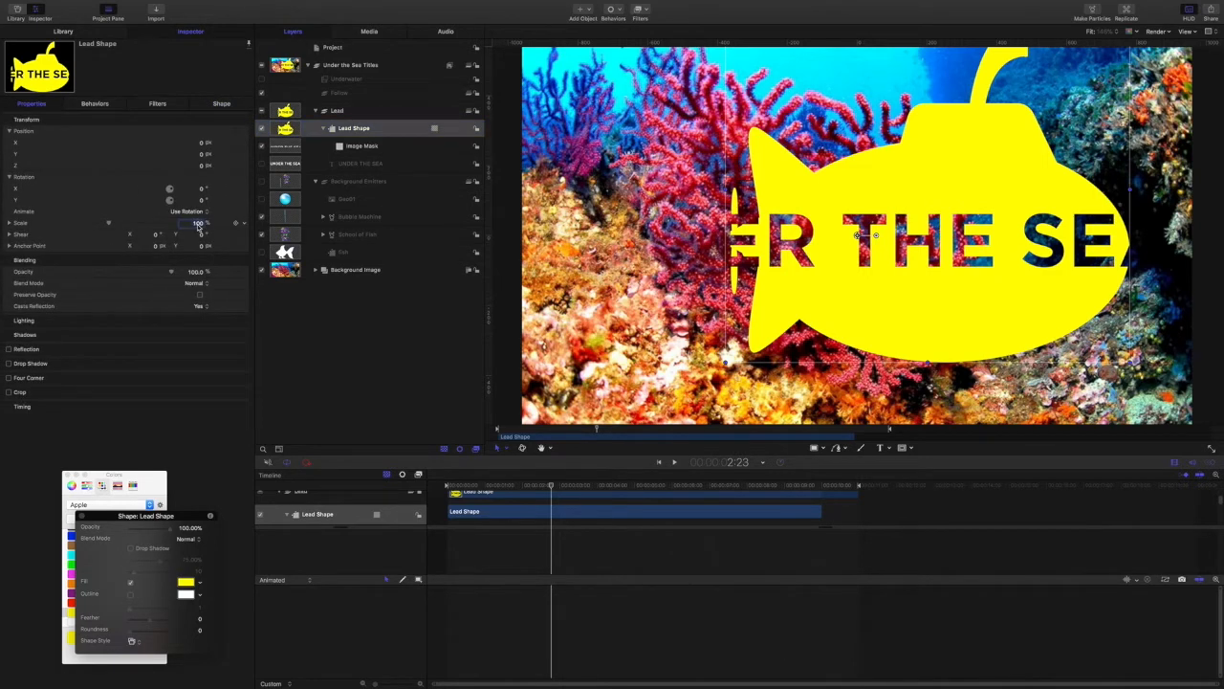
{"action": "type", "text": "50"}
{"action": "key", "text": "Return"}
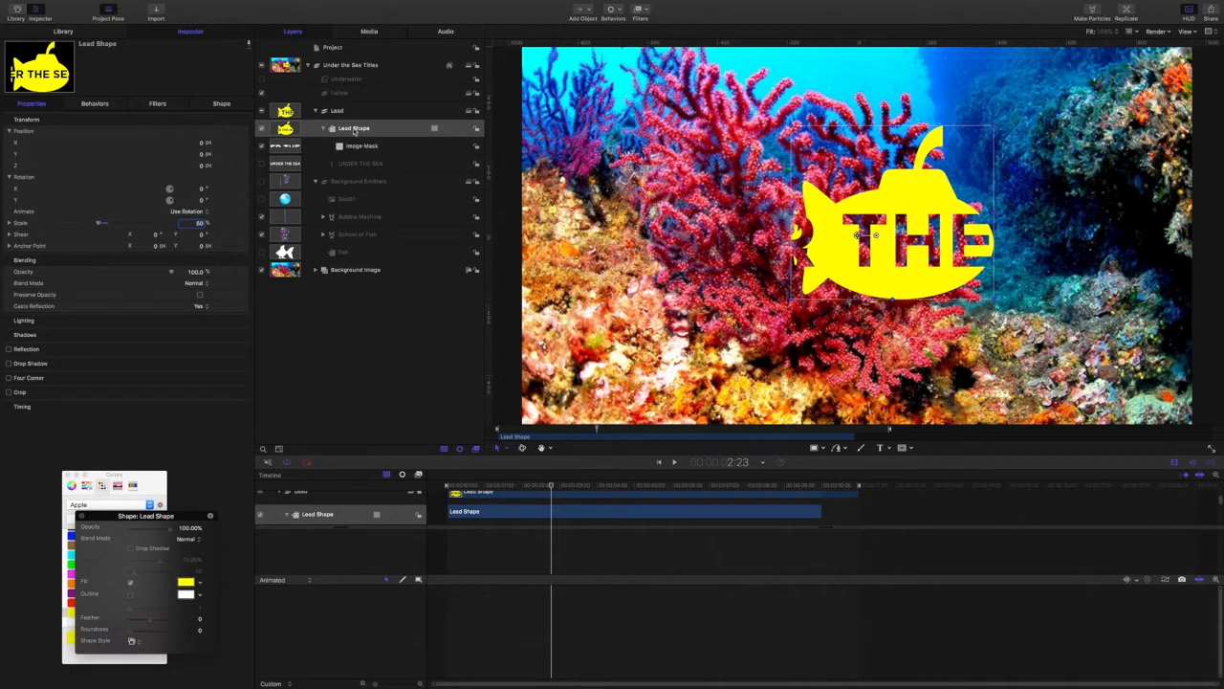
Step: Duplicate Lead Shape and rename the copy as Follow shape
{"action": "key", "text": "super+d"}
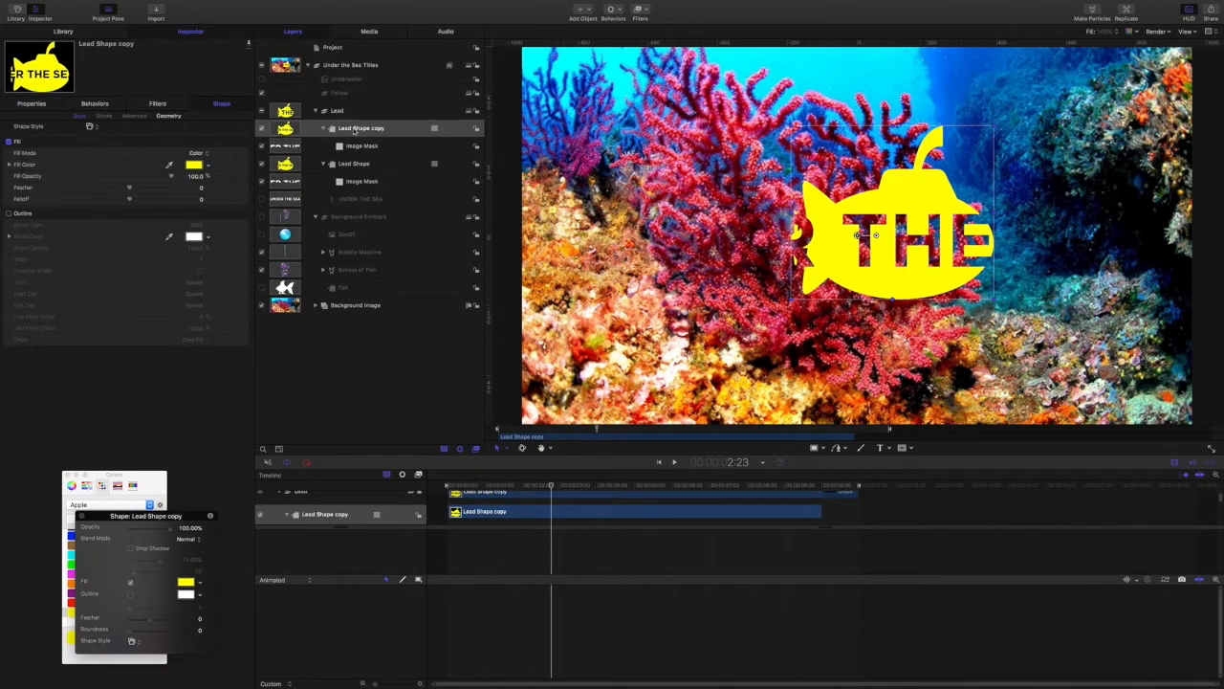
{"action": "double_click", "coordinate": [354, 131]}
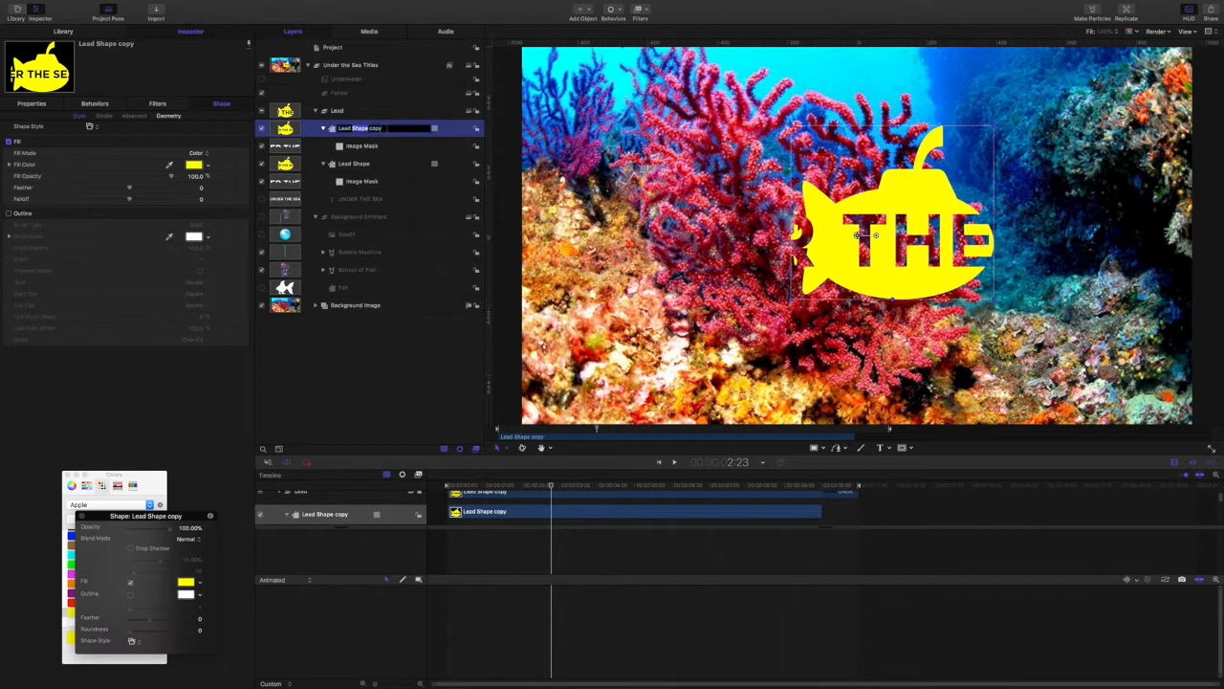
{"action": "key", "text": "super+a"}
{"action": "type", "text": "R"}
{"action": "key", "text": "Return"}
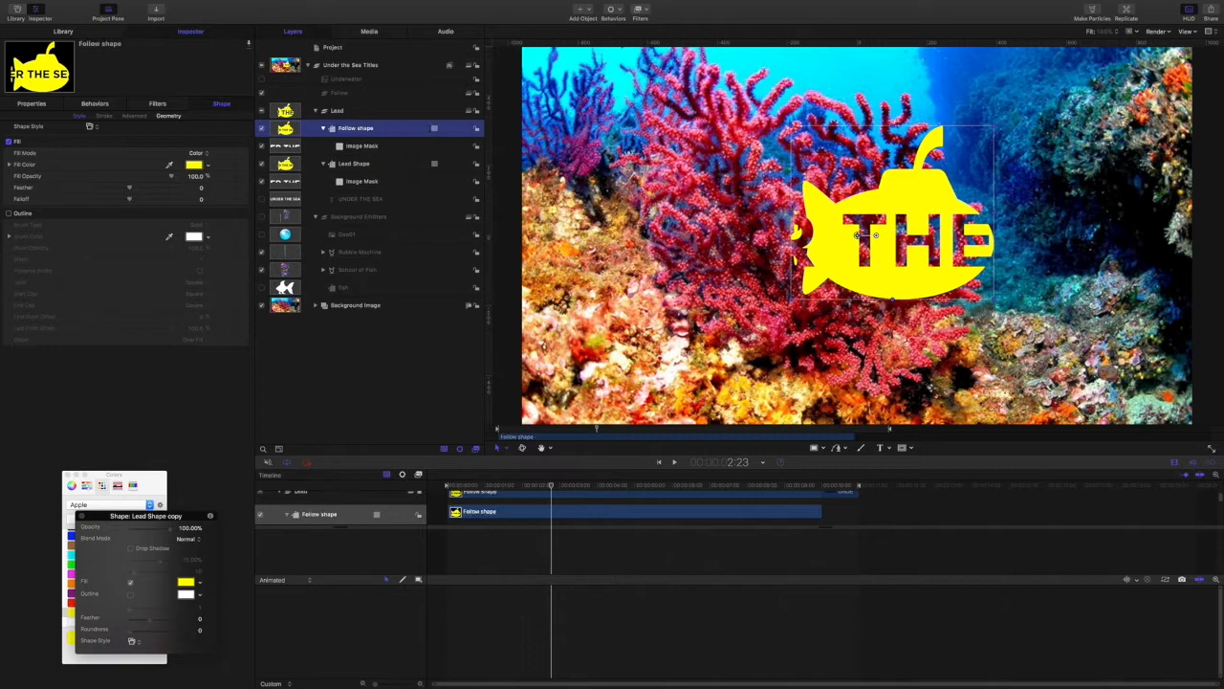
Step: Delete the image mask from Follow shape and move the shape into the Follow group
{"action": "left_click", "coordinate": [359, 145]}
{"action": "key", "text": "Delete"}
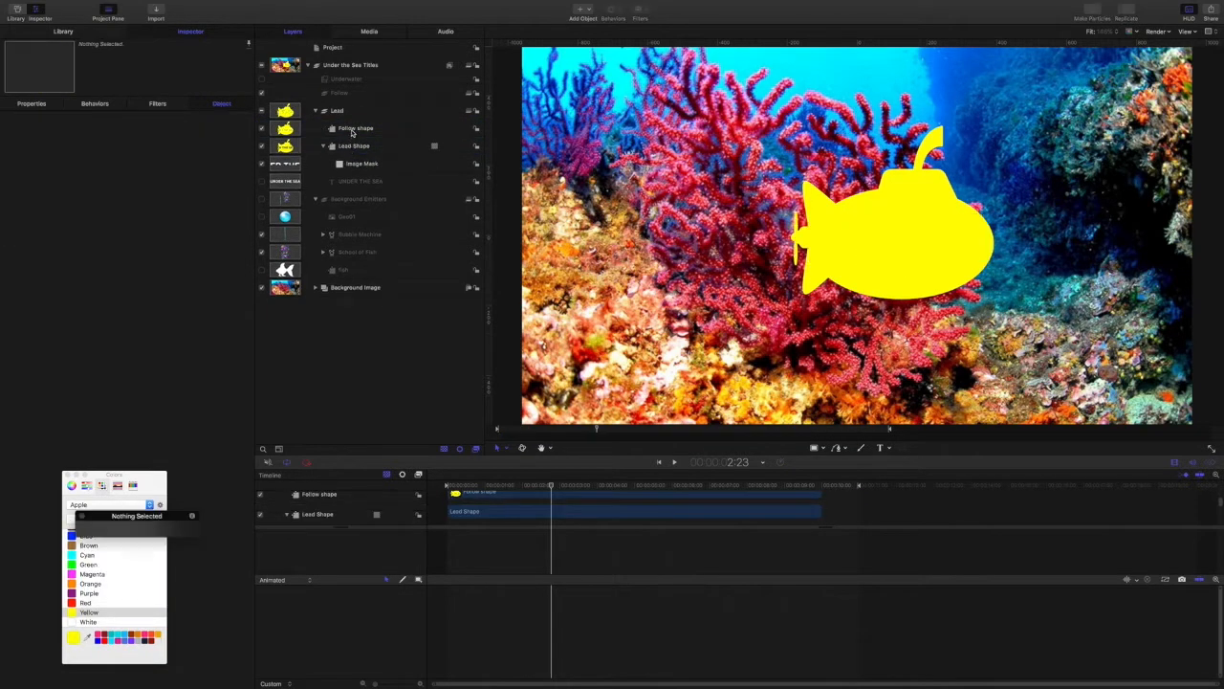
{"action": "left_click_drag", "start_coordinate": [352, 133], "coordinate": [336, 93]}
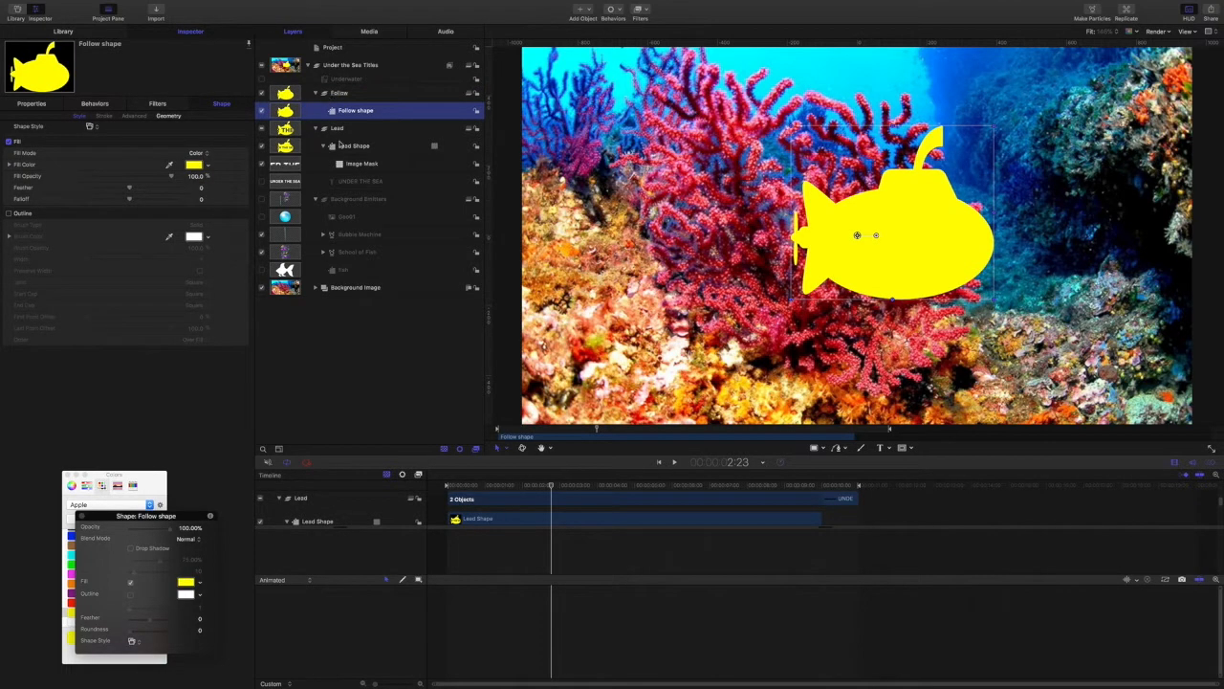
Step: Duplicate the hidden UNDER THE SEA text, move the copy above Follow shape in the Follow group, and make it visible
{"action": "left_click", "coordinate": [337, 130]}
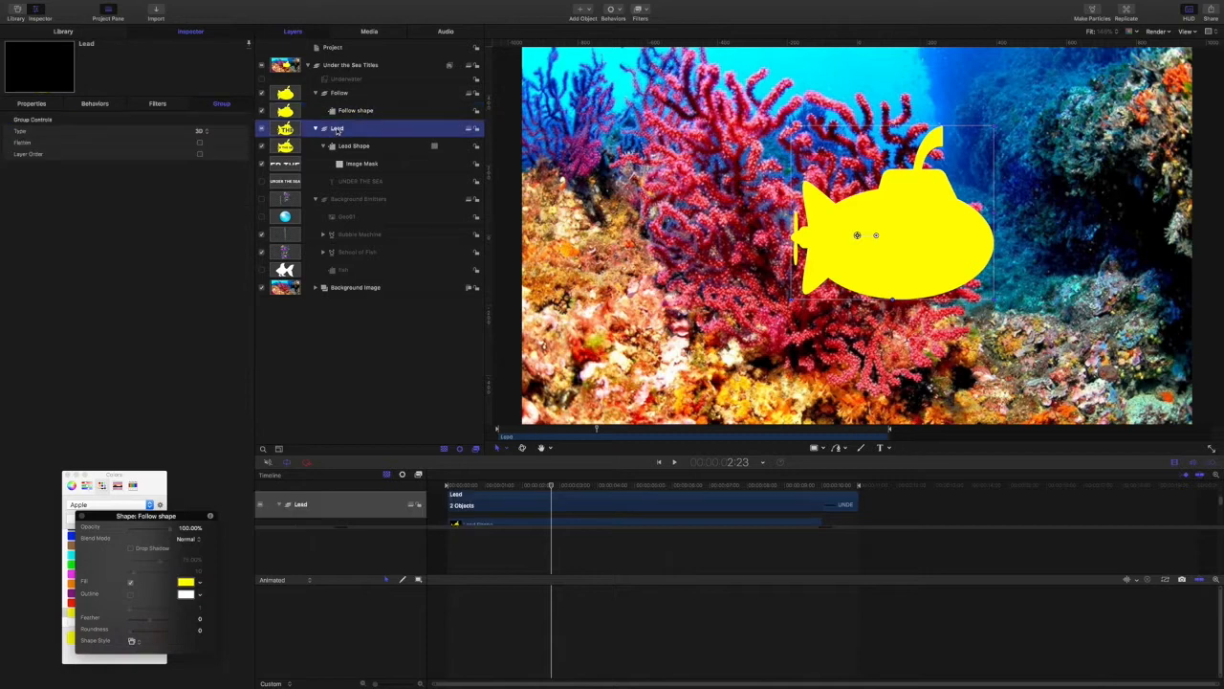
{"action": "left_click", "coordinate": [353, 183]}
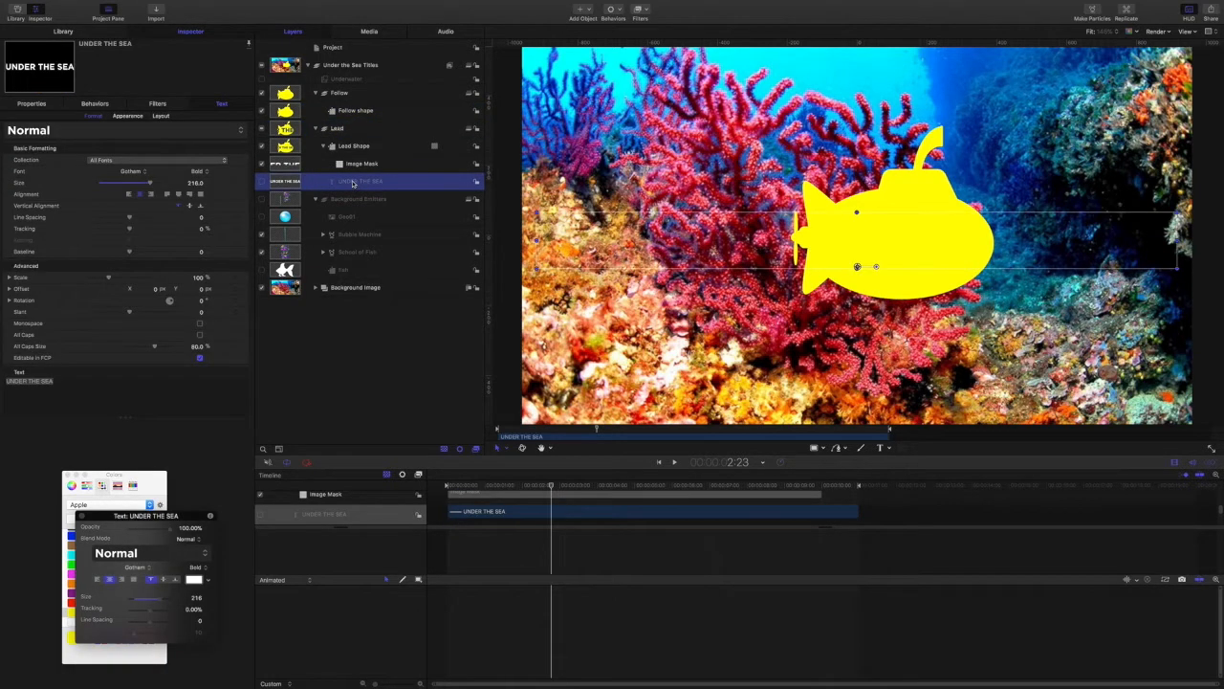
{"action": "key", "text": "super+d"}
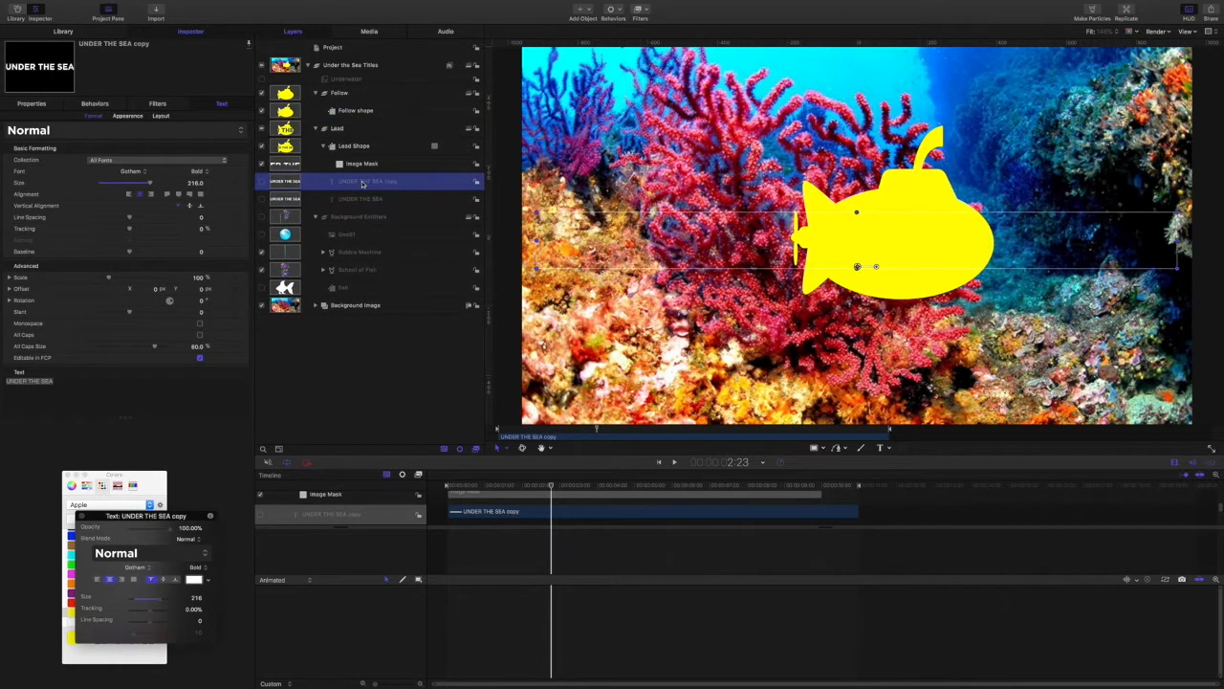
{"action": "left_click_drag", "start_coordinate": [371, 184], "coordinate": [350, 111]}
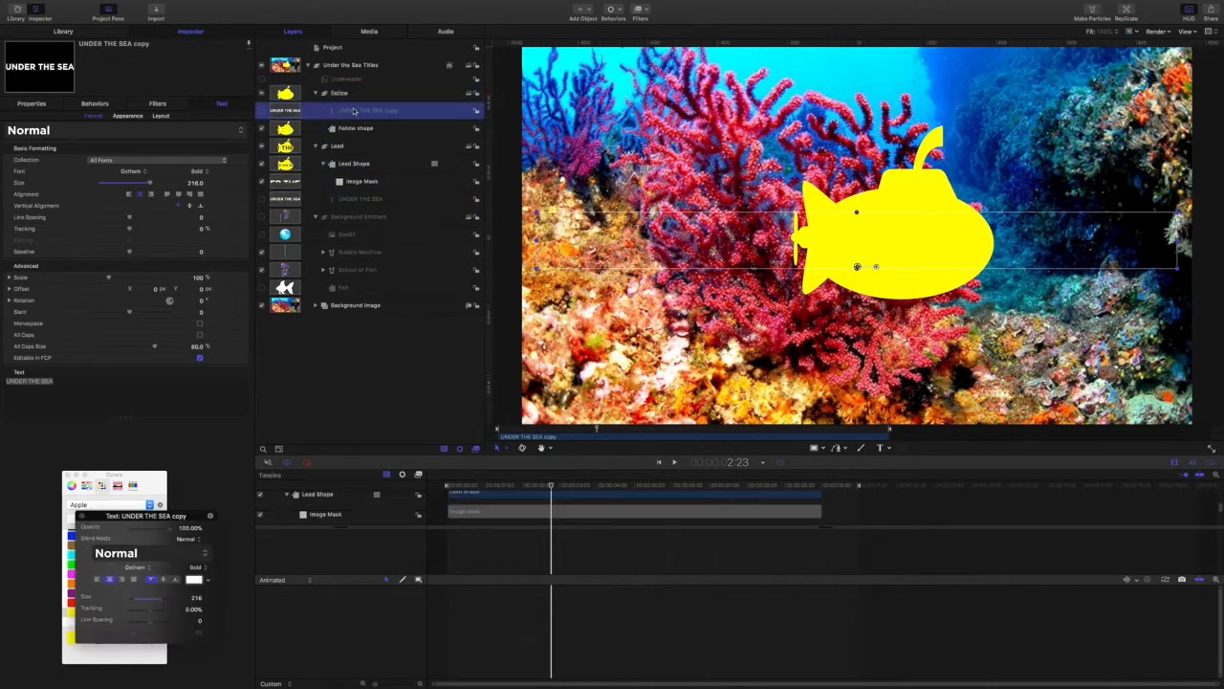
{"action": "left_click", "coordinate": [261, 111]}
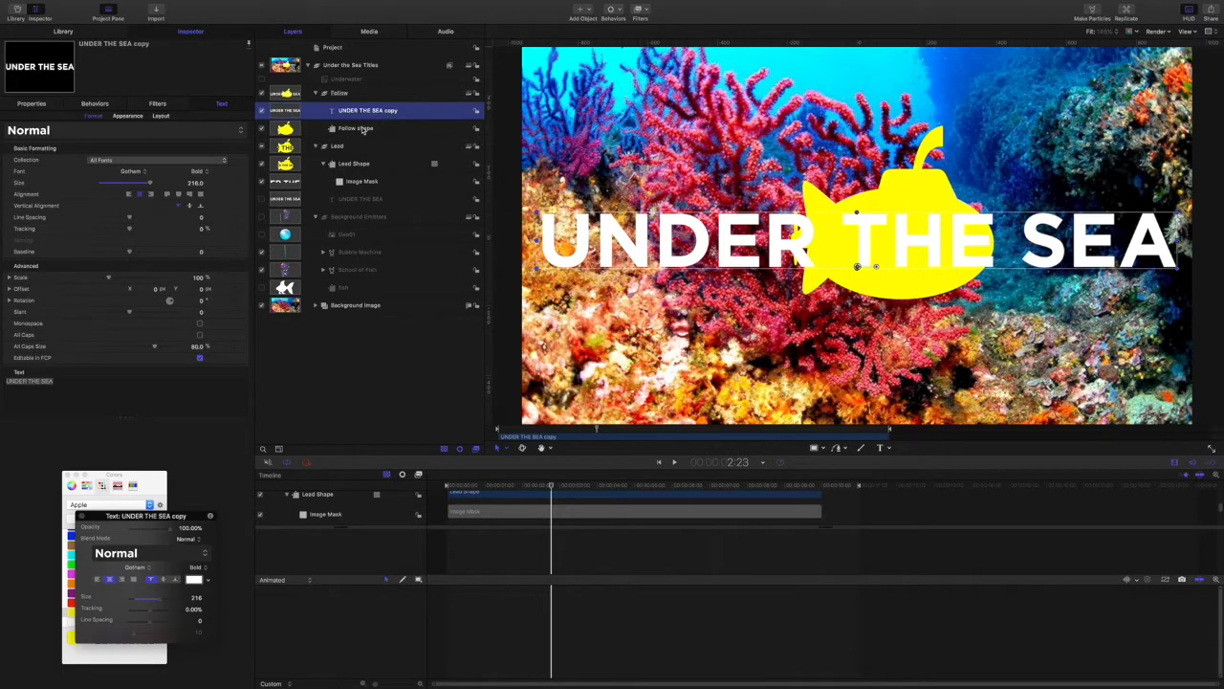
Step: Add an image mask to the Follow group with Follow shape as mask source and Subtract as mask blend mode
{"action": "left_click", "coordinate": [338, 94]}
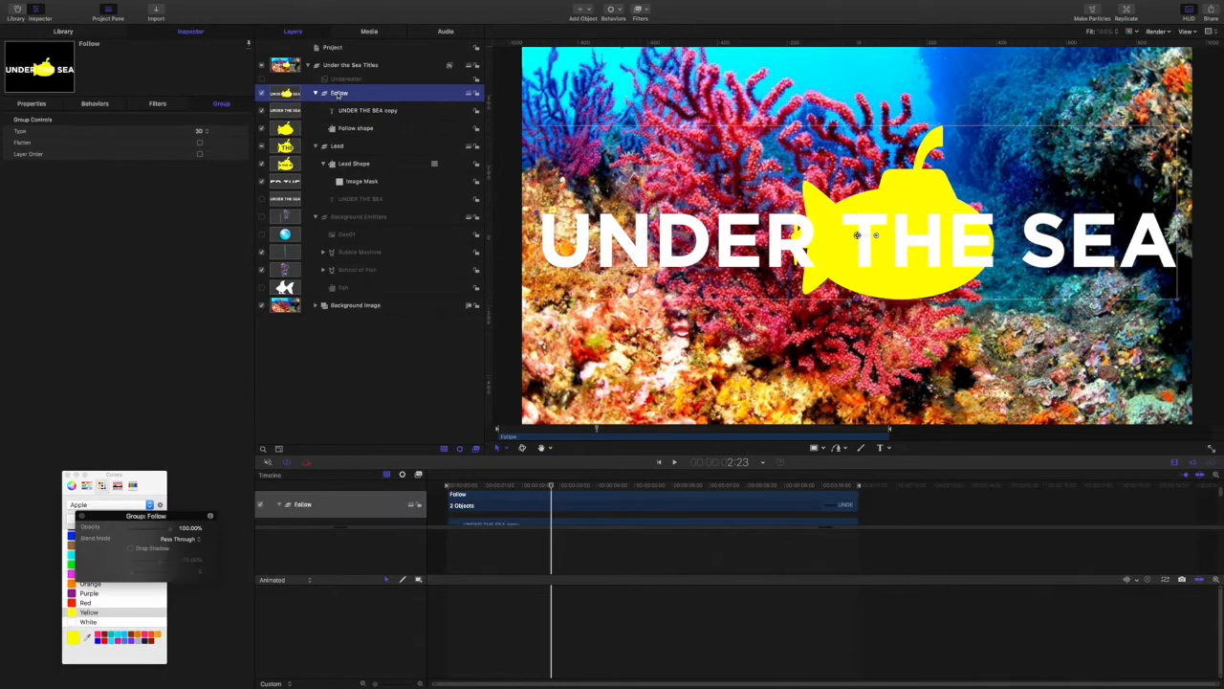
{"action": "right_click", "coordinate": [337, 94]}
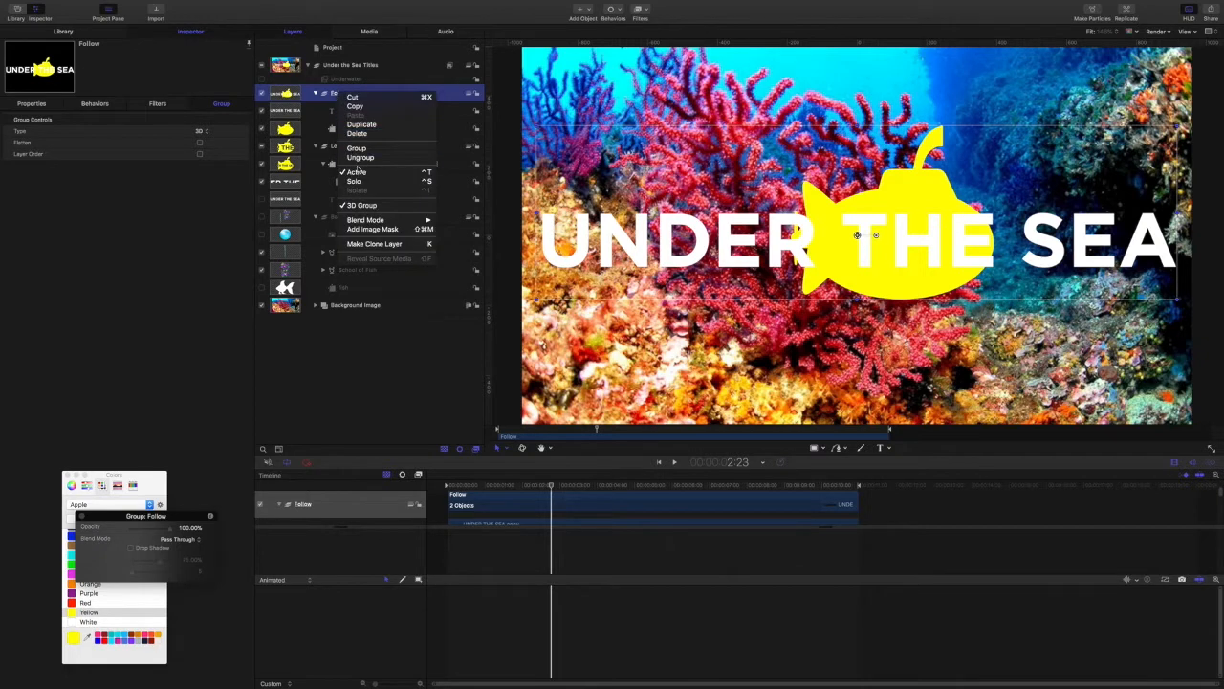
{"action": "left_click", "coordinate": [372, 229]}
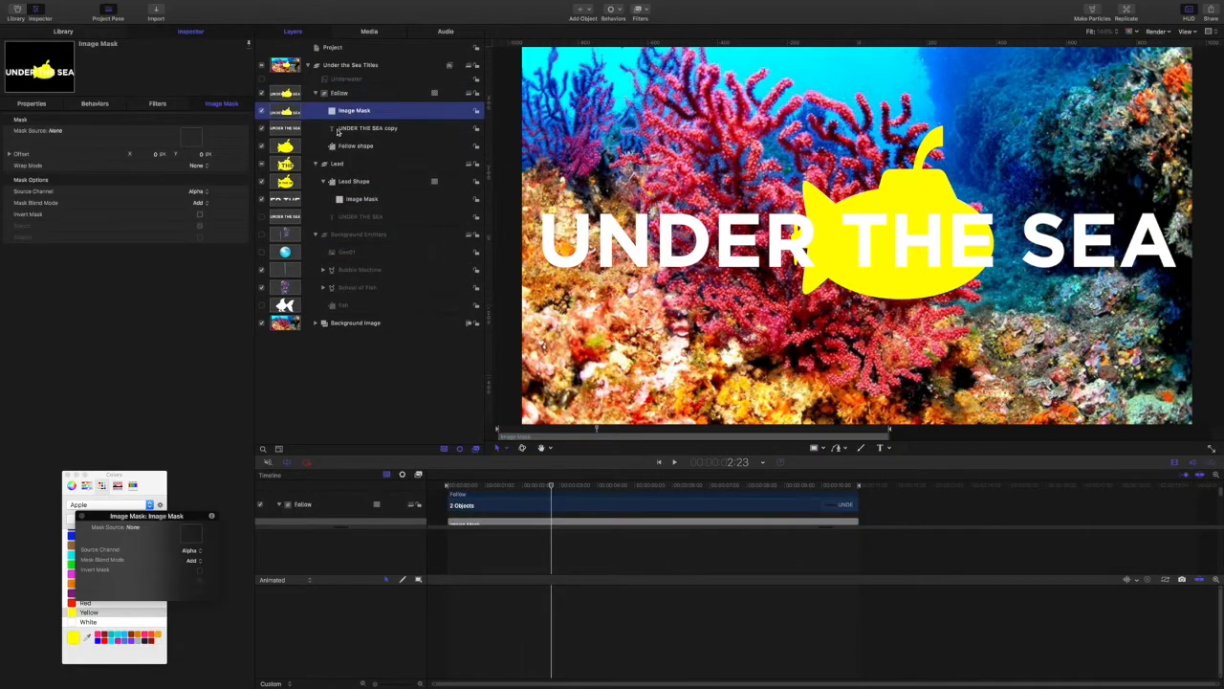
{"action": "left_click_drag", "start_coordinate": [358, 147], "coordinate": [203, 145]}
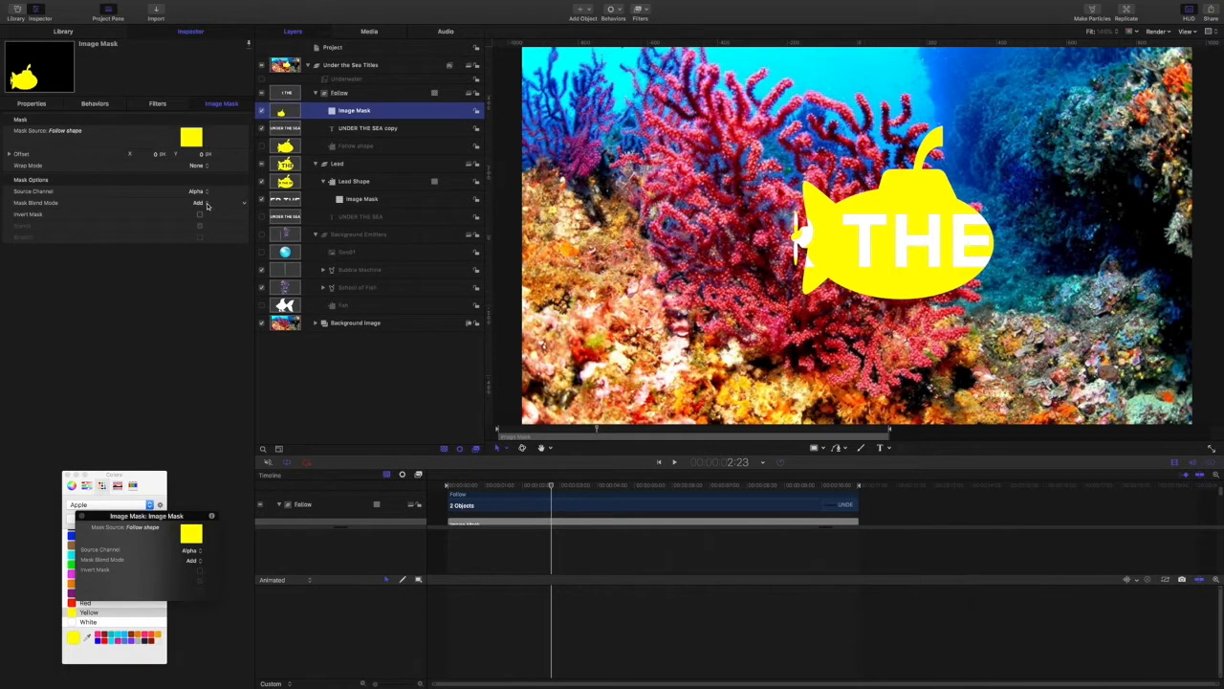
{"action": "left_click", "coordinate": [207, 204]}
{"action": "left_click", "coordinate": [207, 217]}
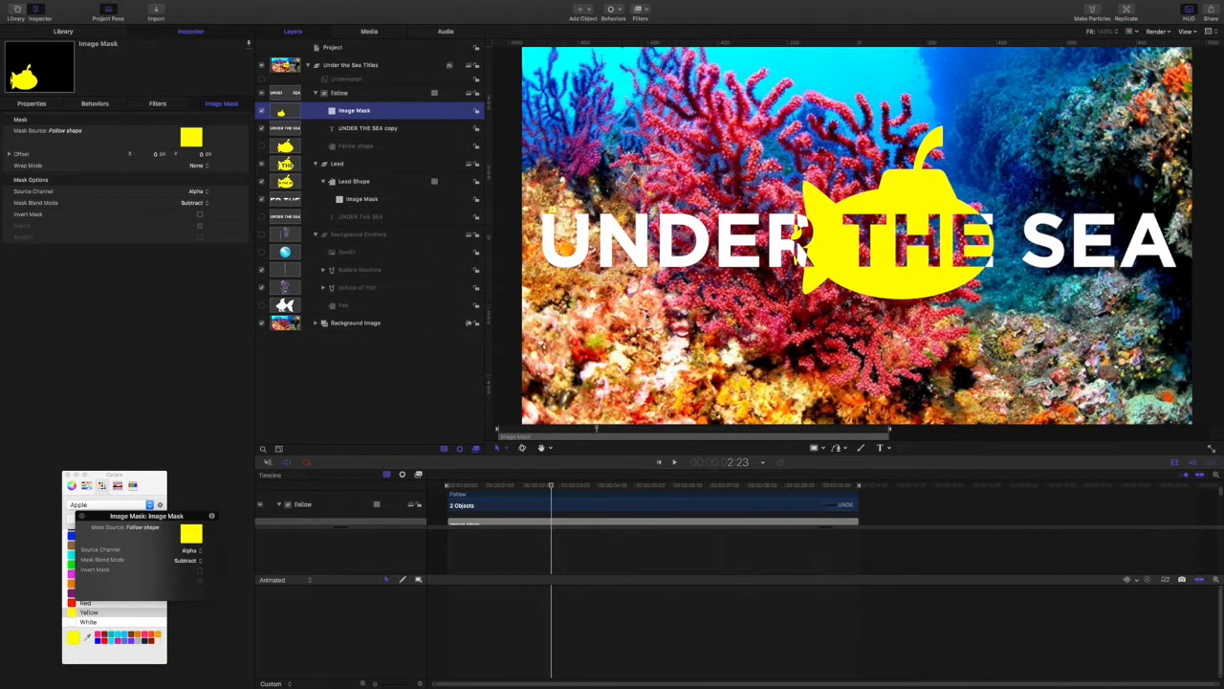
Step: Review the Lead group, the Follow group and the Follow group's image mask settings
{"action": "left_click", "coordinate": [339, 164]}
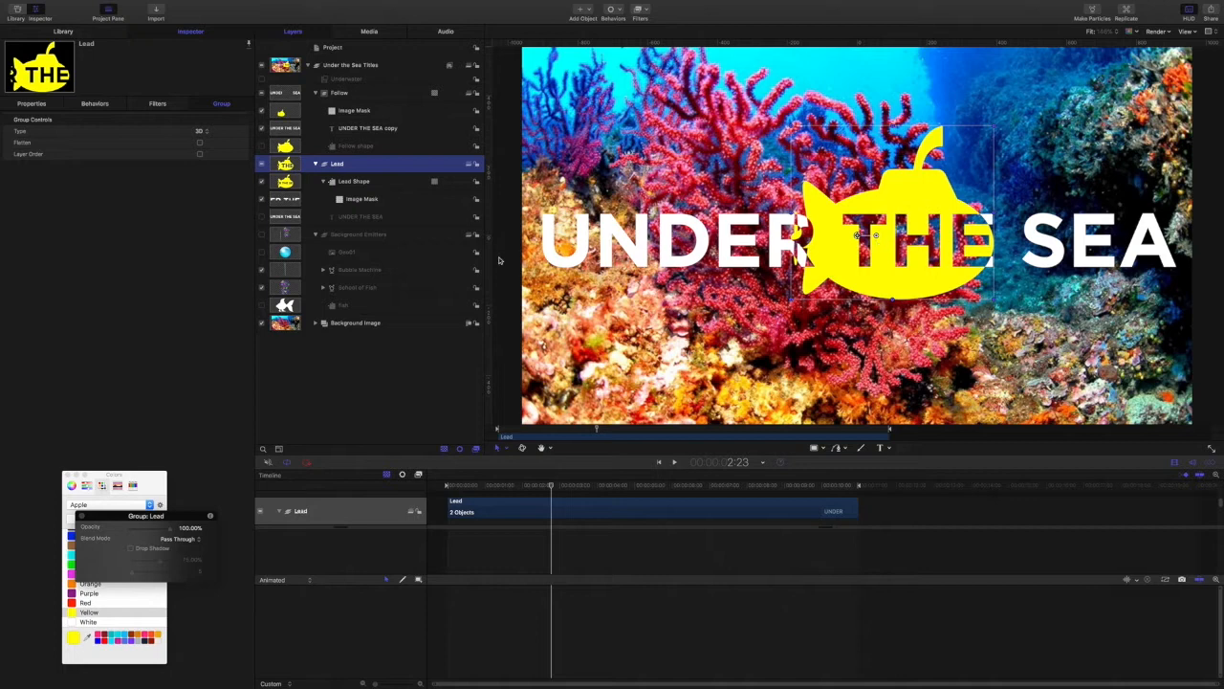
{"action": "left_click", "coordinate": [341, 95]}
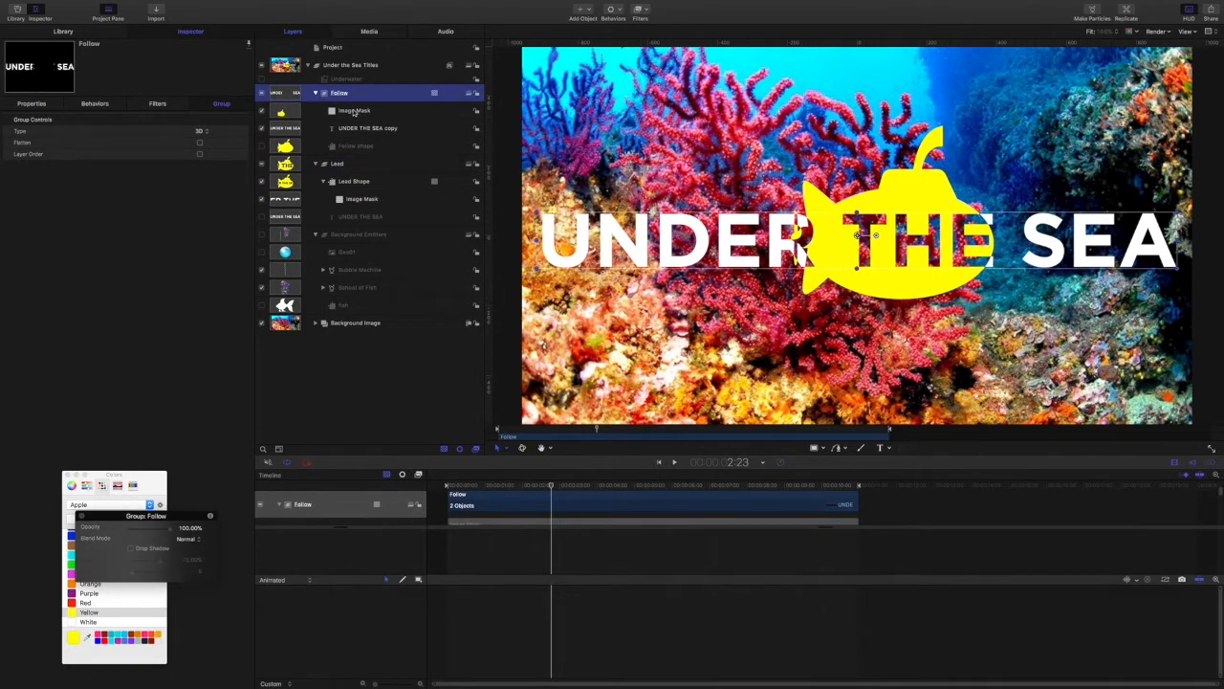
{"action": "left_click", "coordinate": [354, 111]}
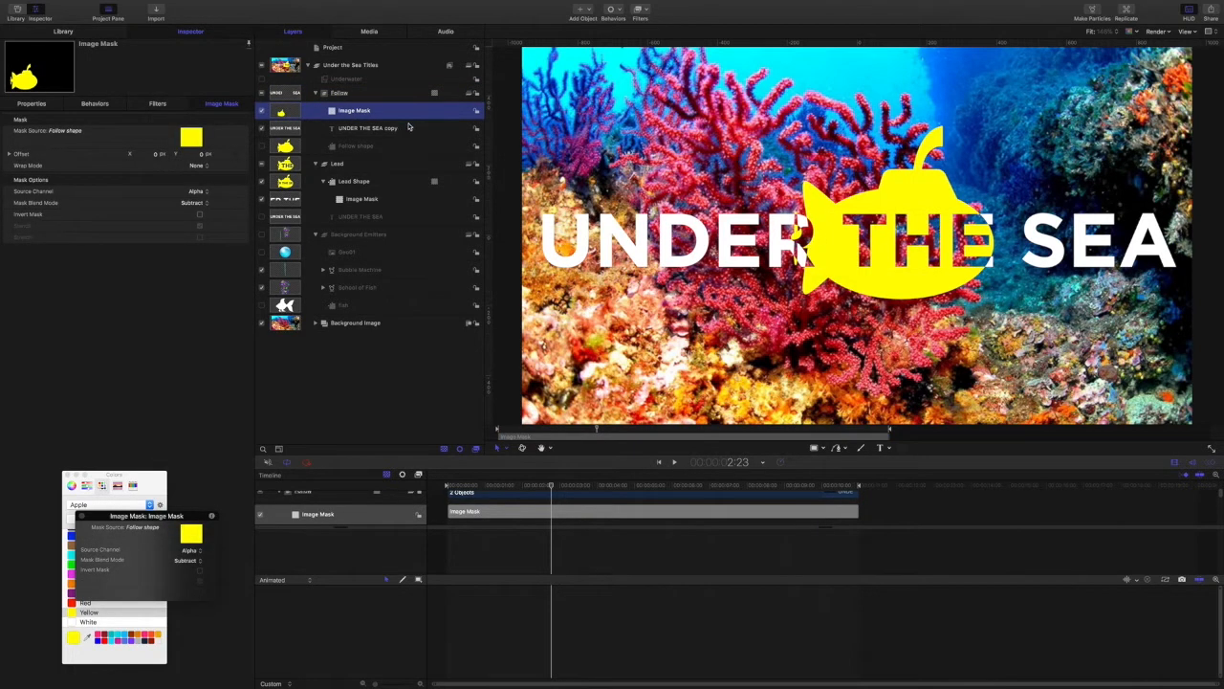
Step: Add a Link parameter behavior to Follow shape's position with Lead Shape as its source object
{"action": "left_click", "coordinate": [345, 148]}
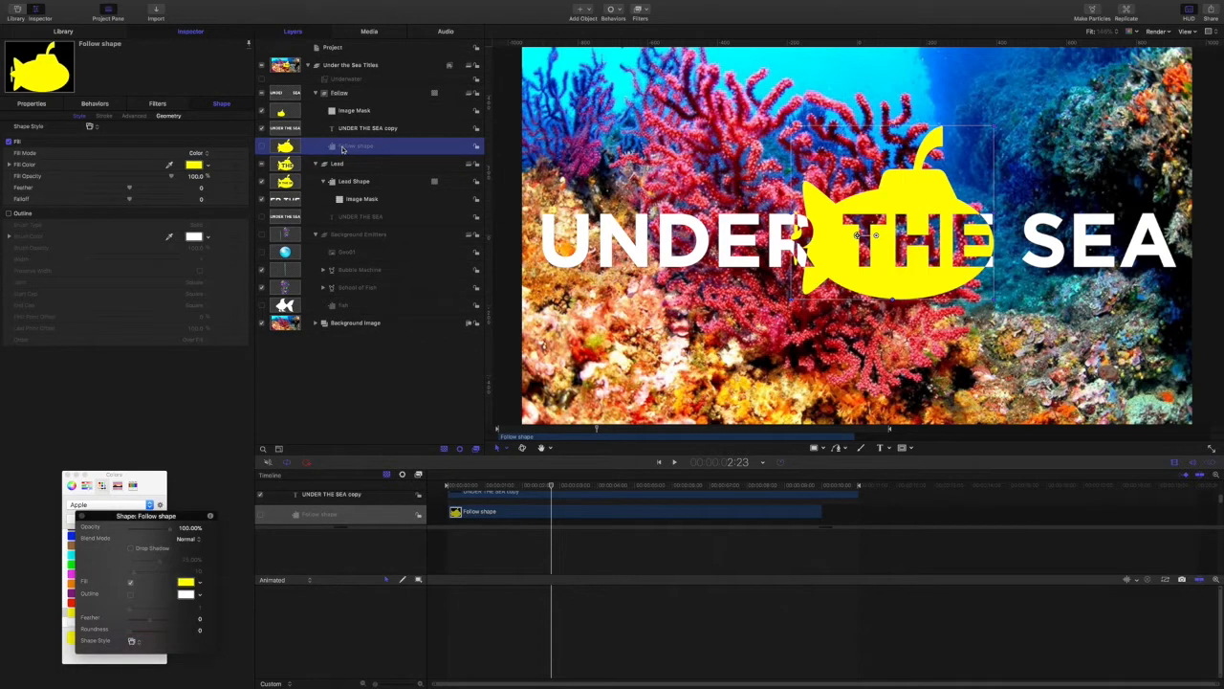
{"action": "left_click", "coordinate": [32, 104]}
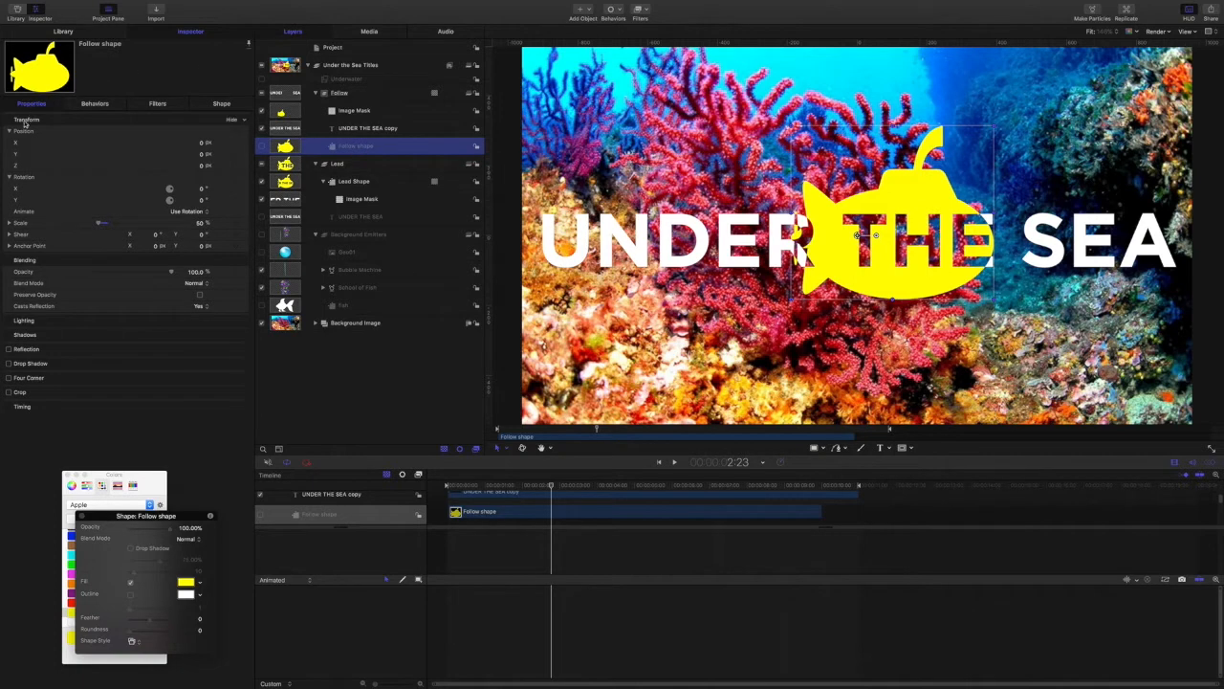
{"action": "left_click", "coordinate": [245, 133]}
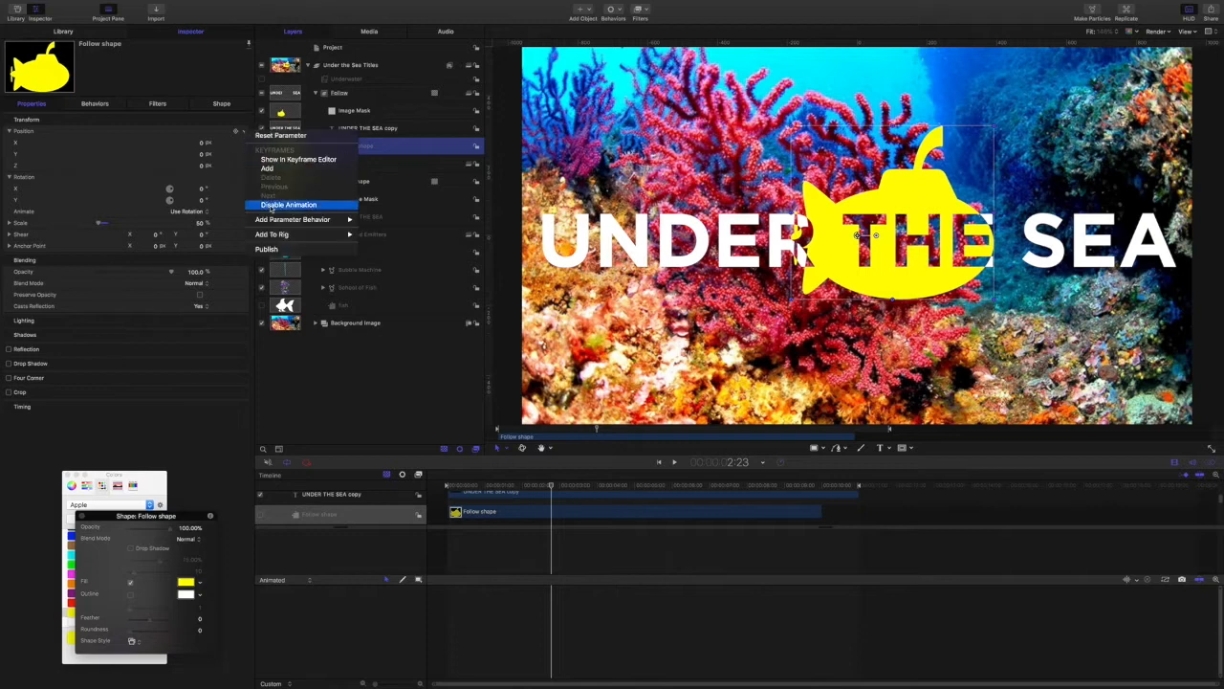
{"action": "mouse_move", "coordinate": [286, 220]}
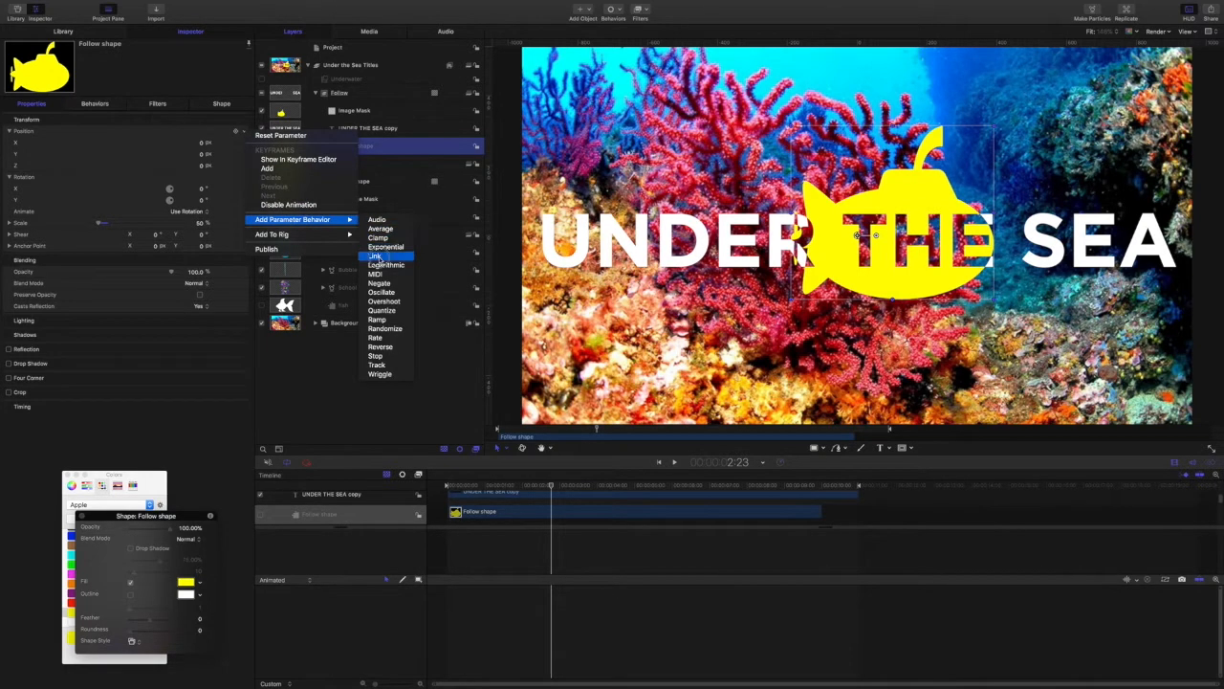
{"action": "left_click", "coordinate": [376, 256]}
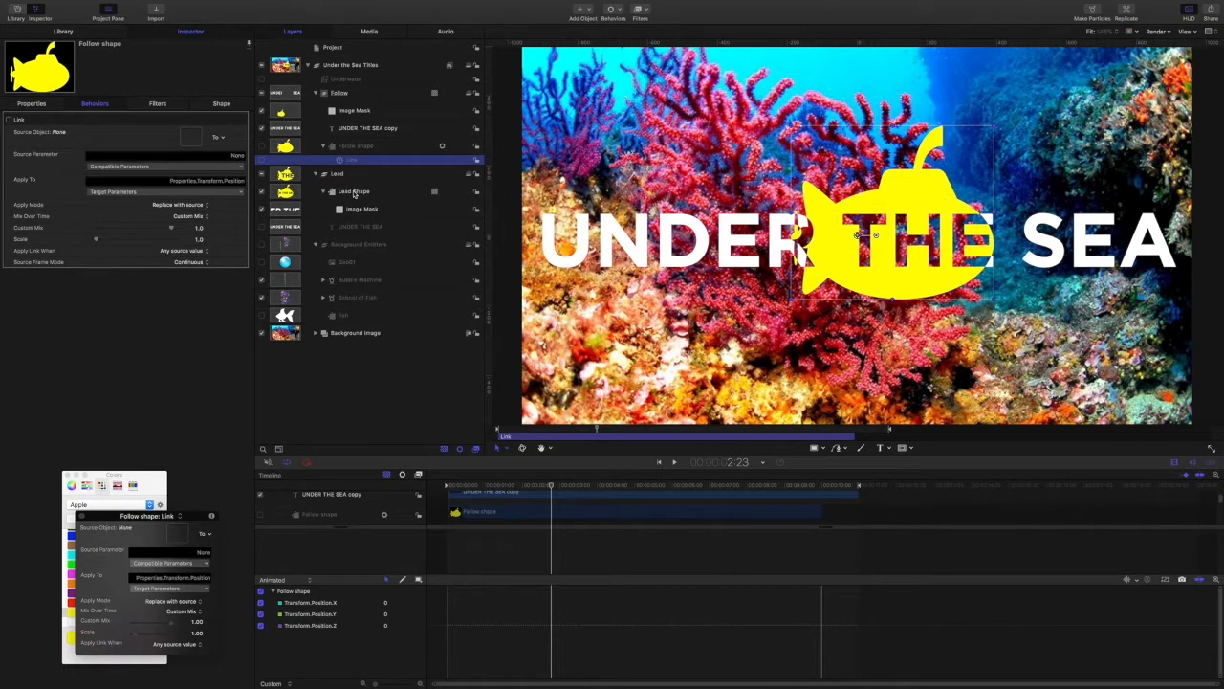
{"action": "left_click_drag", "start_coordinate": [354, 194], "coordinate": [188, 136]}
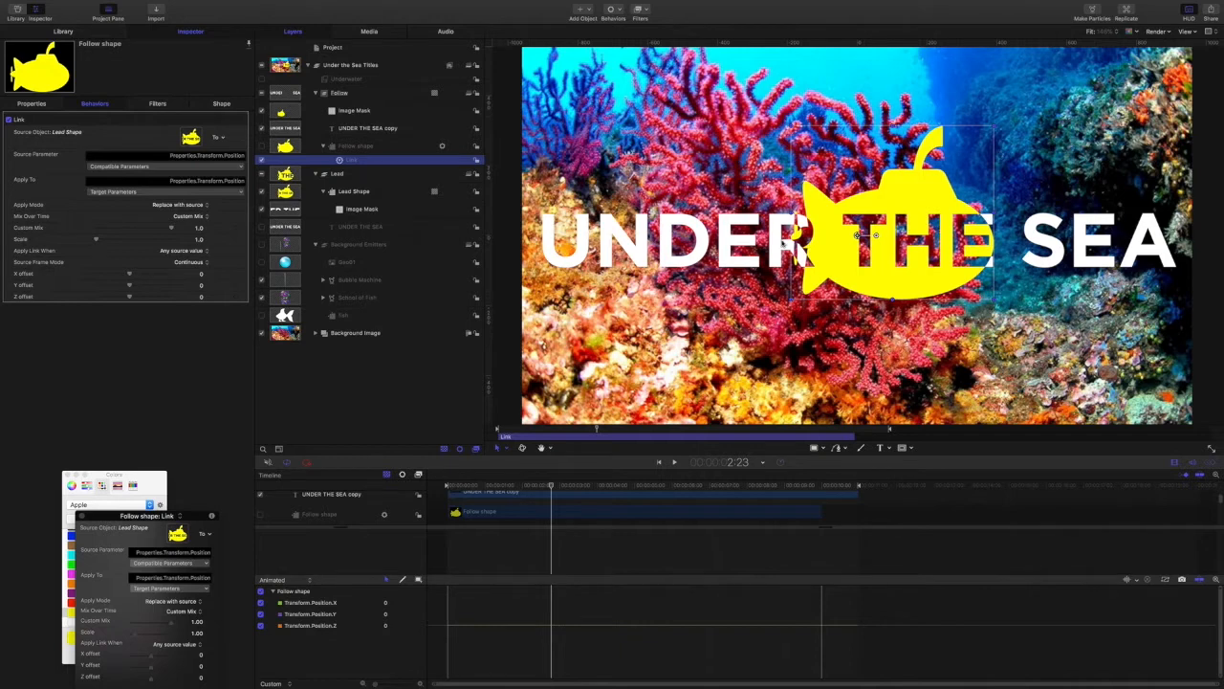
Step: Keyframe Lead Shape's X position at the start of the timeline at about -1360 px, outside the left edge of the frame
{"action": "left_click", "coordinate": [353, 191]}
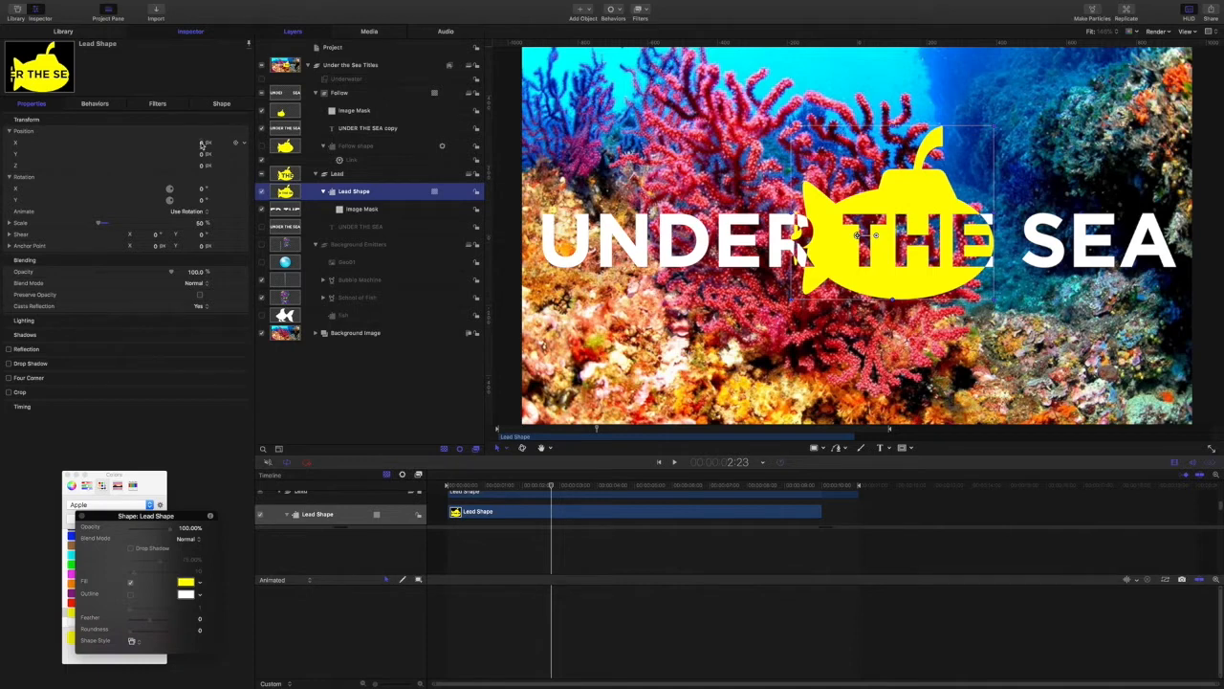
{"action": "mouse_move", "coordinate": [200, 144]}
{"action": "left_mouse_down"}
{"action": "mouse_move", "coordinate": [163, 143]}
{"action": "mouse_move", "coordinate": [239, 143]}
{"action": "mouse_move", "coordinate": [132, 143]}
{"action": "mouse_move", "coordinate": [268, 143]}
{"action": "mouse_move", "coordinate": [199, 142]}
{"action": "left_mouse_up"}
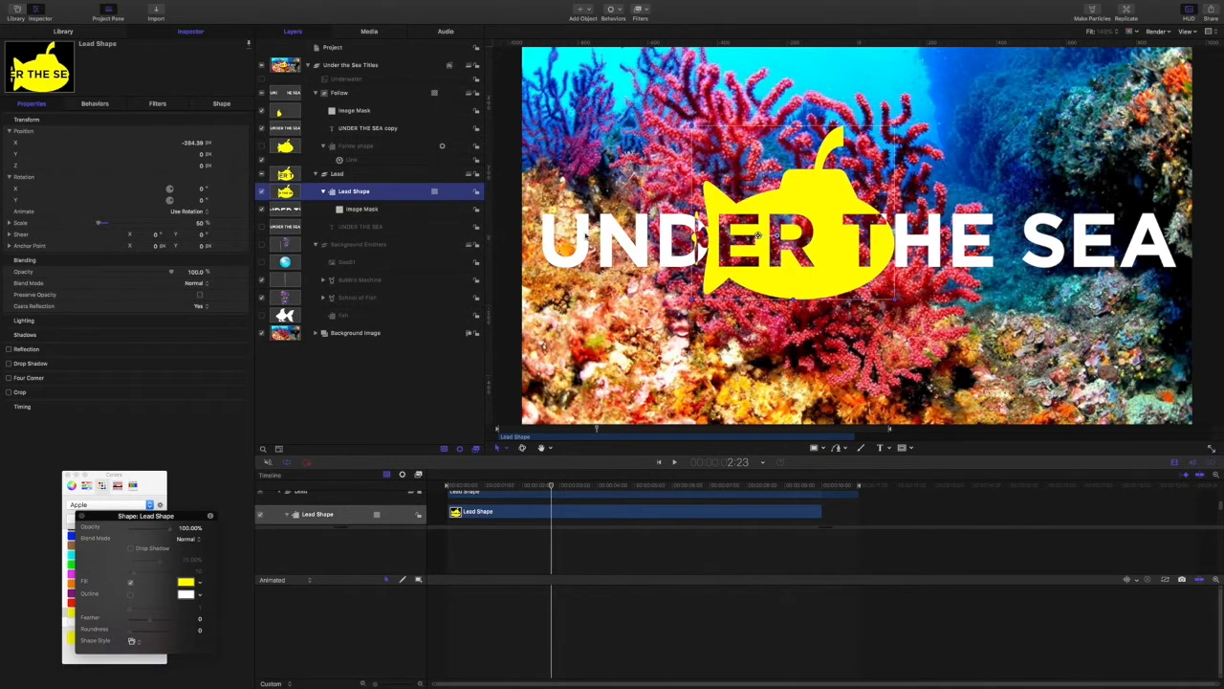
{"action": "left_click", "coordinate": [658, 463]}
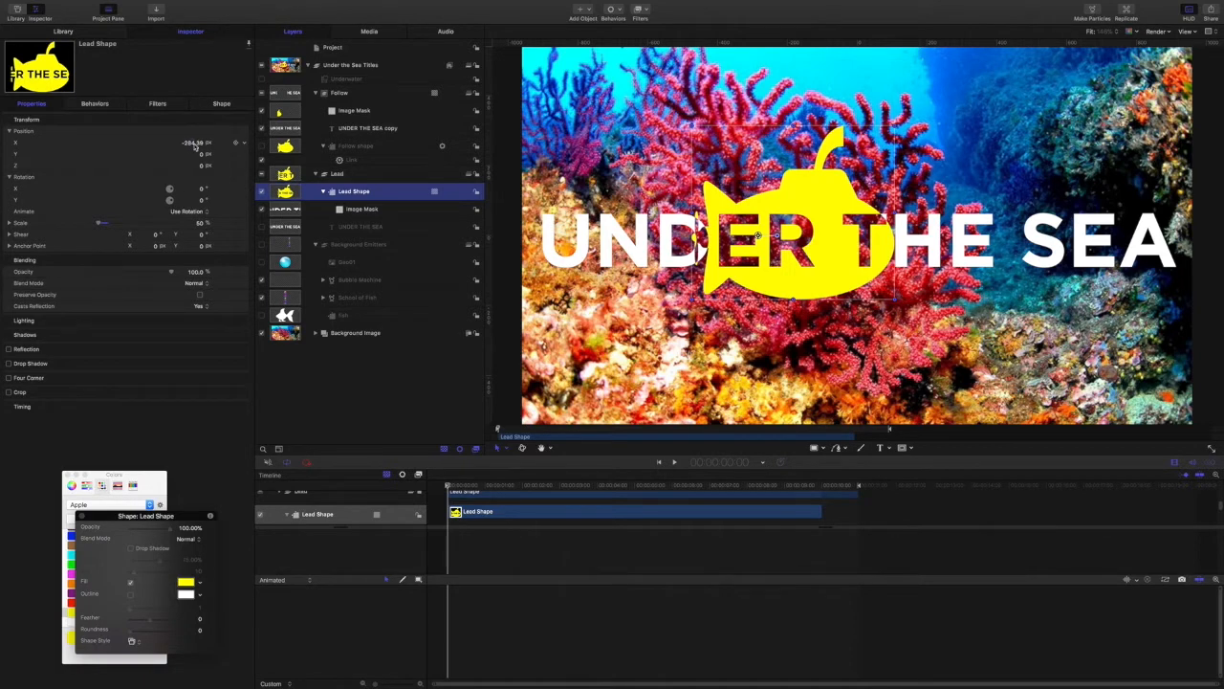
{"action": "mouse_move", "coordinate": [198, 144]}
{"action": "left_mouse_down"}
{"action": "mouse_move", "coordinate": [48, 145]}
{"action": "mouse_move", "coordinate": [183, 143]}
{"action": "left_mouse_up"}
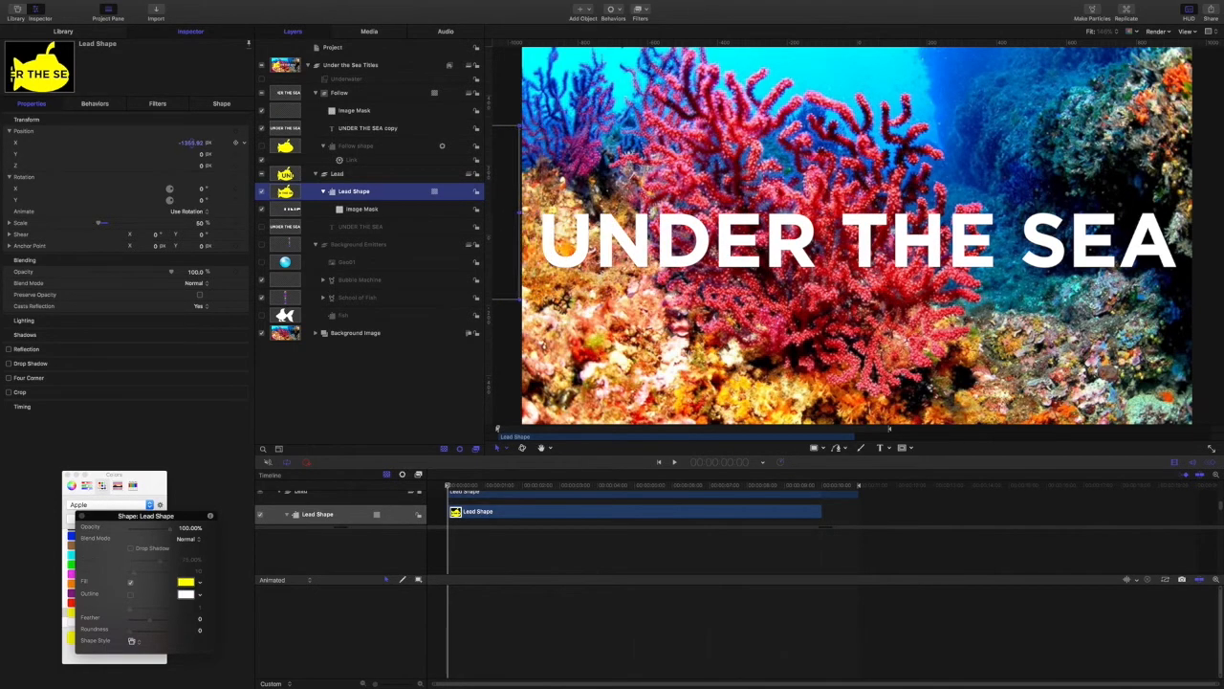
{"action": "left_click", "coordinate": [235, 143]}
Step: Keyframe Lead Shape's X position at 10:00 with a value of about 1180 px, beyond the frame's right edge
{"action": "left_click", "coordinate": [739, 464]}
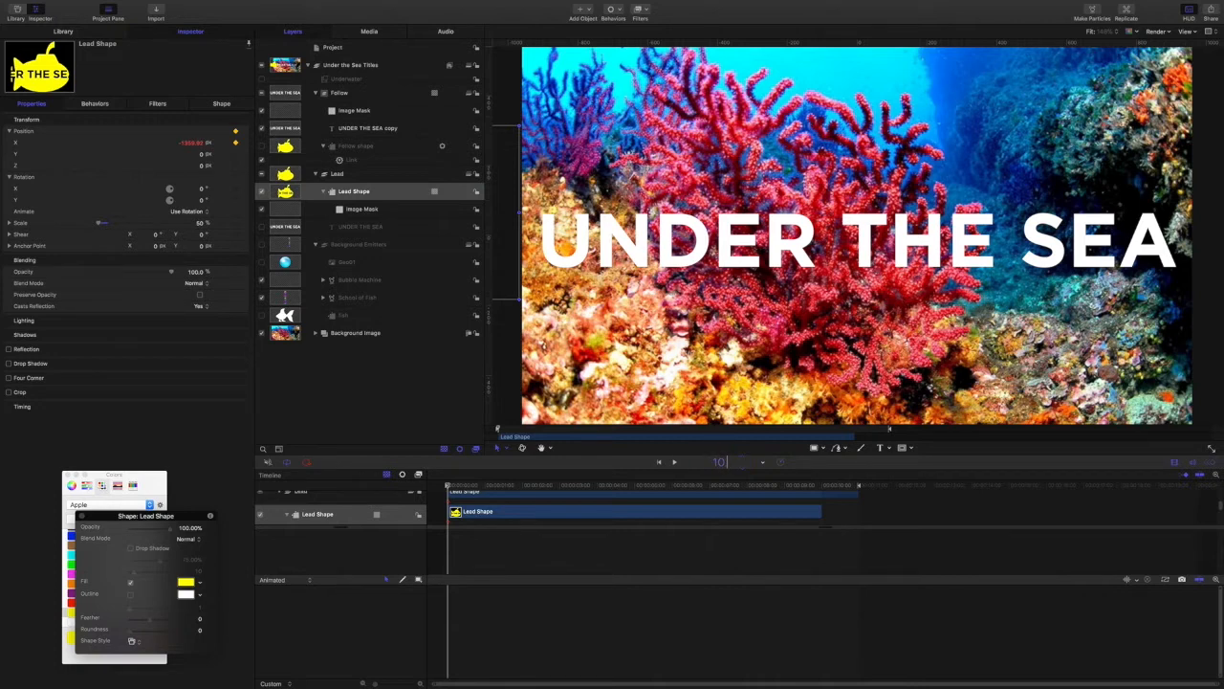
{"action": "key", "text": "Return"}
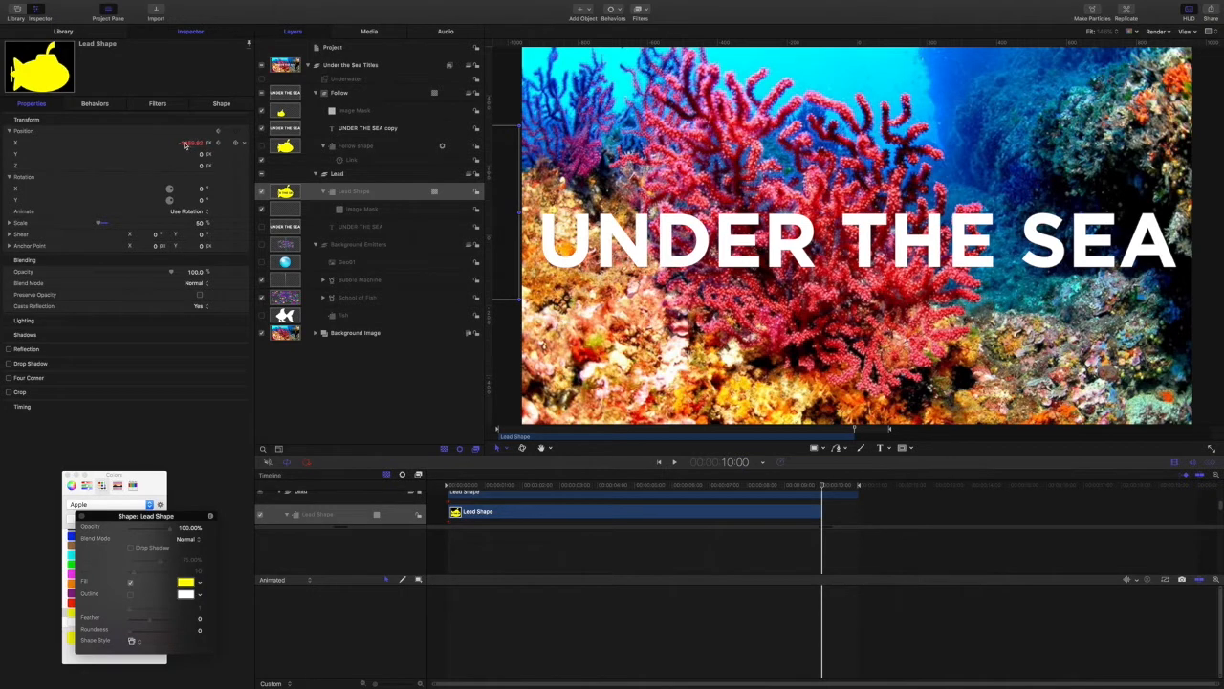
{"action": "mouse_move", "coordinate": [186, 144]}
{"action": "left_mouse_down"}
{"action": "mouse_move", "coordinate": [205, 144]}
{"action": "mouse_move", "coordinate": [191, 144]}
{"action": "left_mouse_up"}
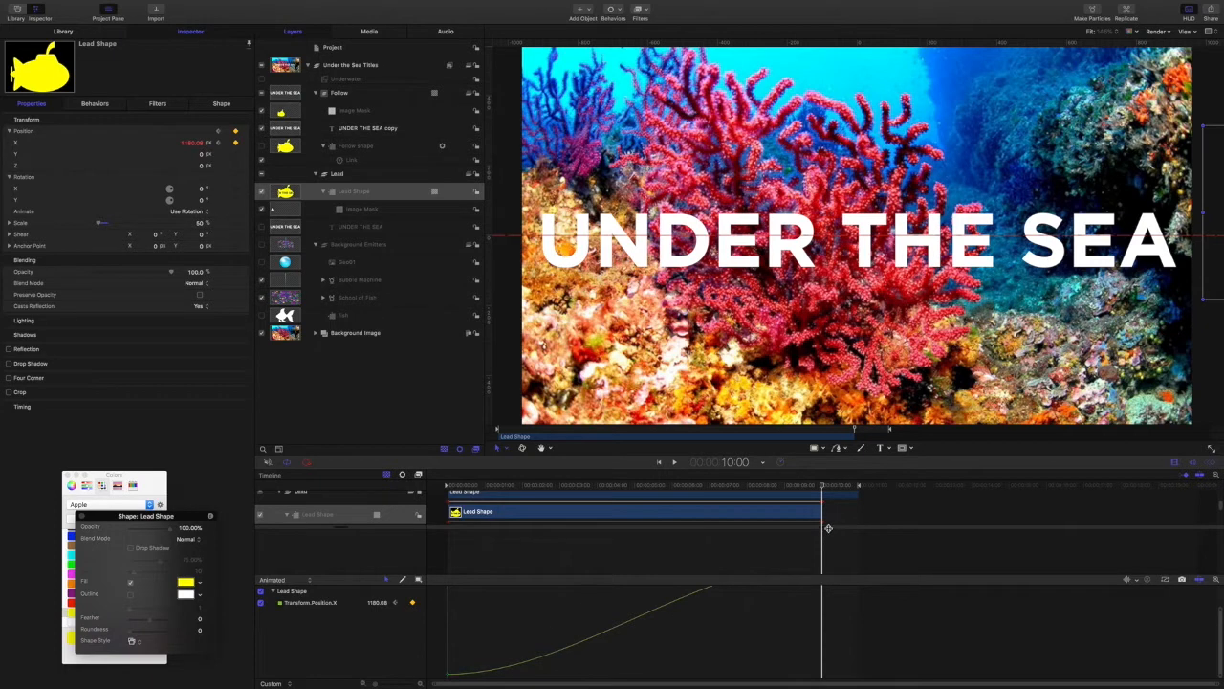
Step: Enlarge the keyframe graph, fit Lead Shape's X position curve in it, and set the curve's interpolation to Linear
{"action": "left_click_drag", "start_coordinate": [829, 526], "coordinate": [792, 524]}
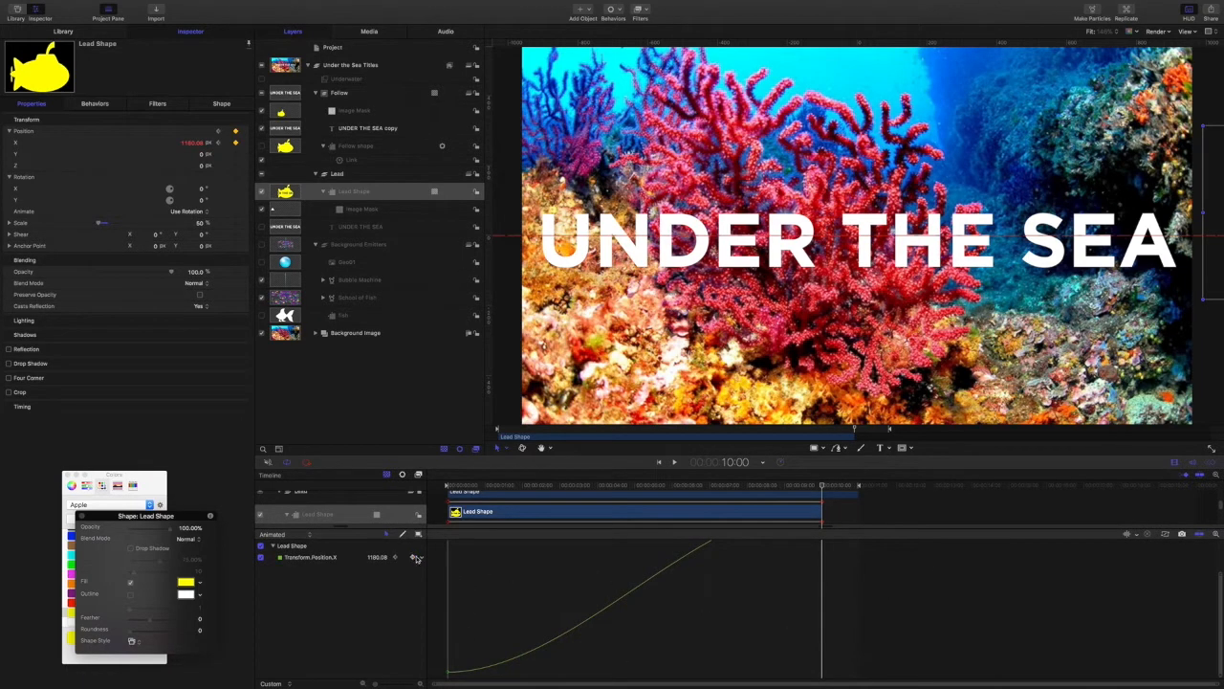
{"action": "left_click", "coordinate": [1165, 536]}
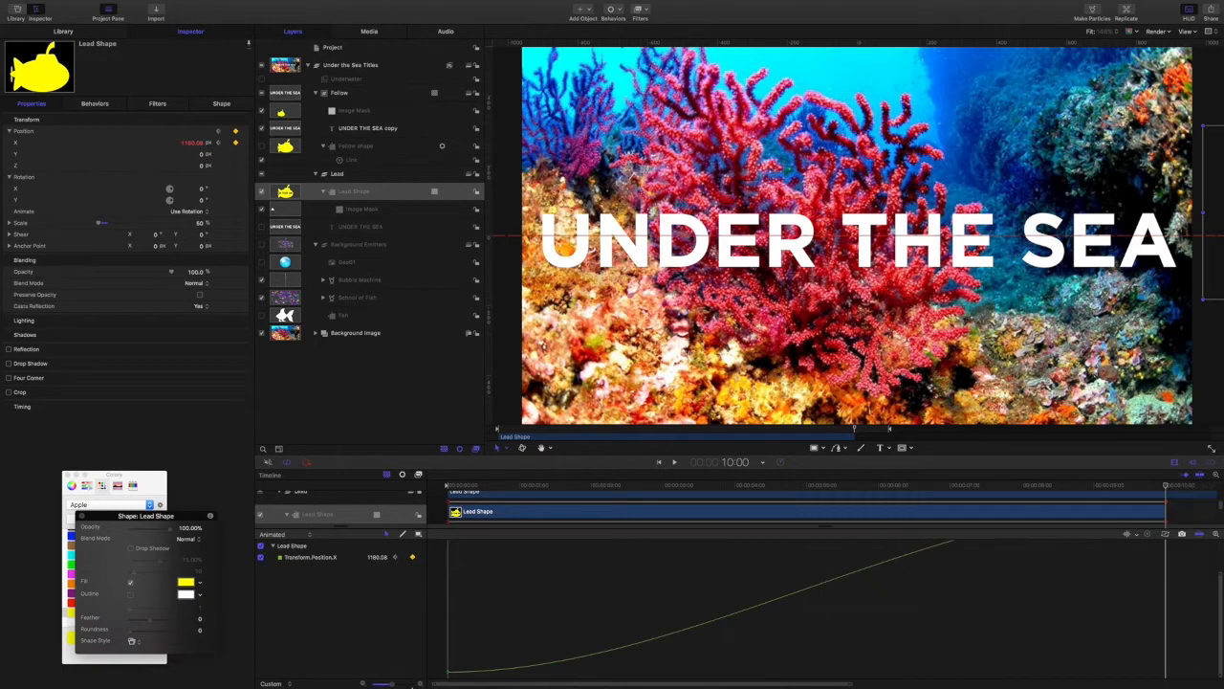
{"action": "left_click_drag", "start_coordinate": [389, 684], "coordinate": [355, 672]}
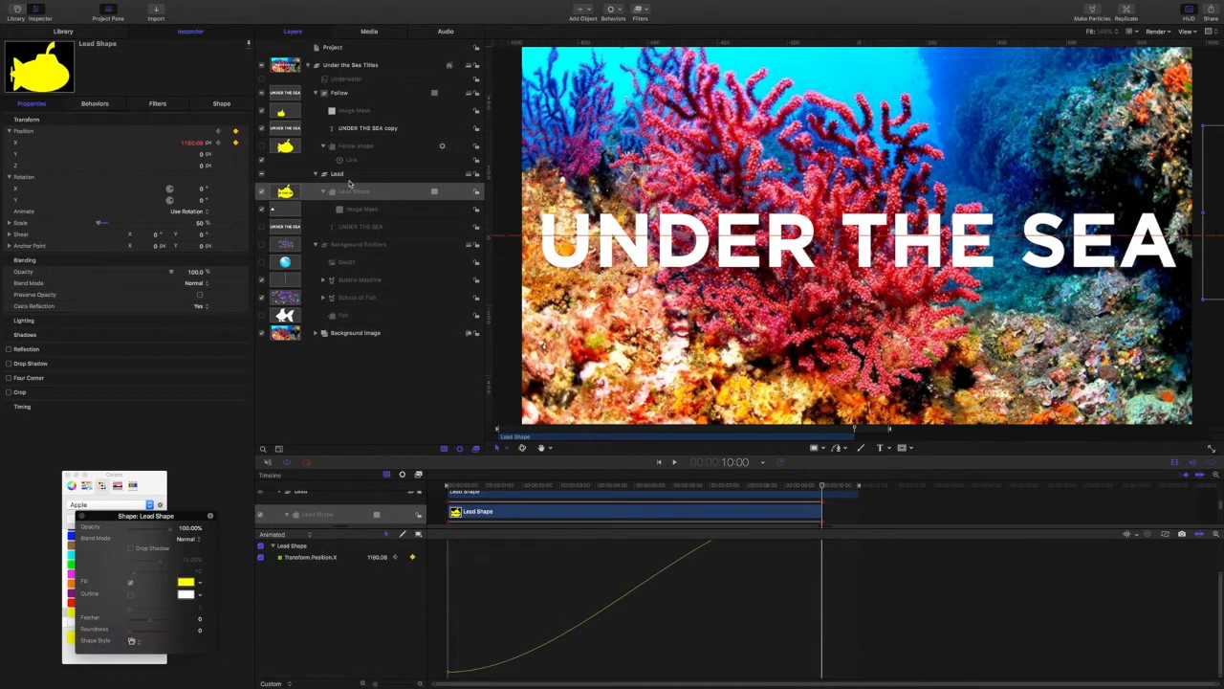
{"action": "left_click", "coordinate": [337, 176]}
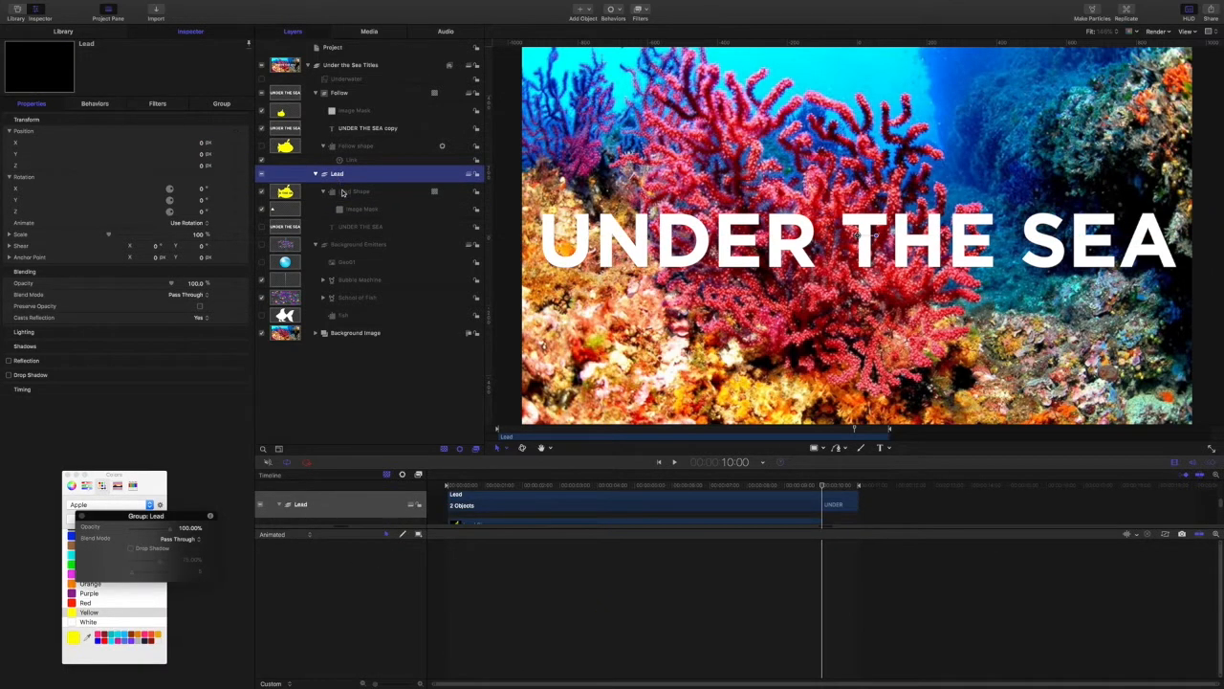
{"action": "left_click", "coordinate": [343, 192]}
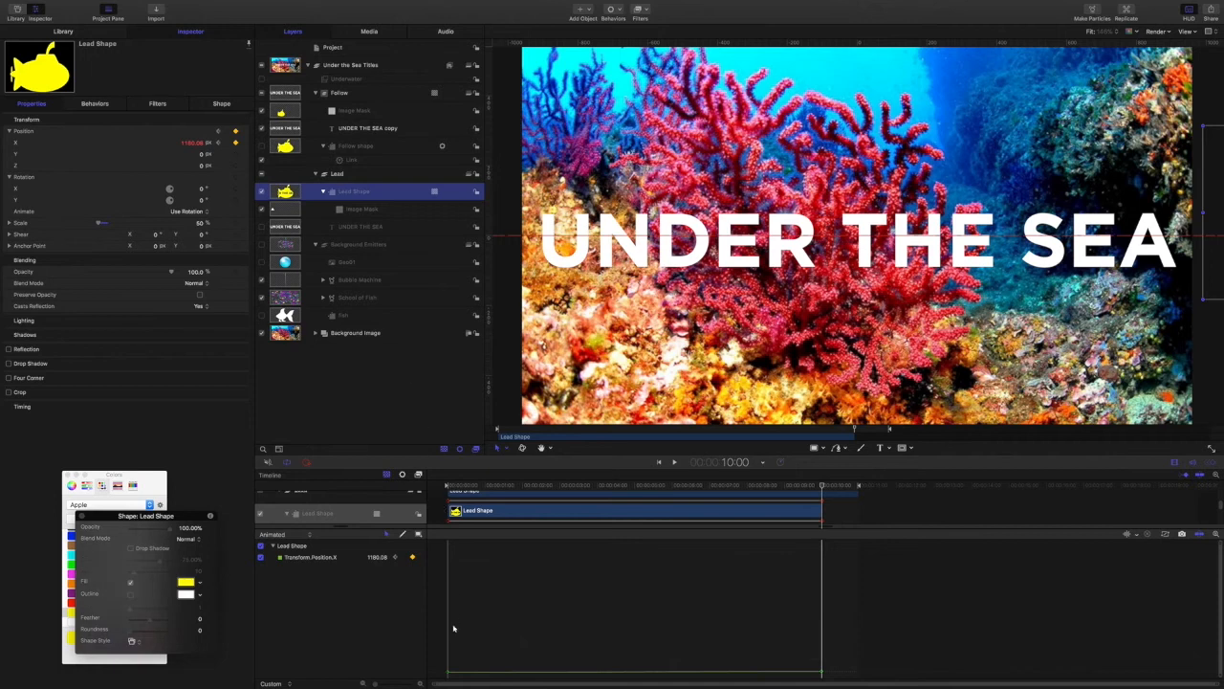
{"action": "left_click_drag", "start_coordinate": [438, 627], "coordinate": [853, 686]}
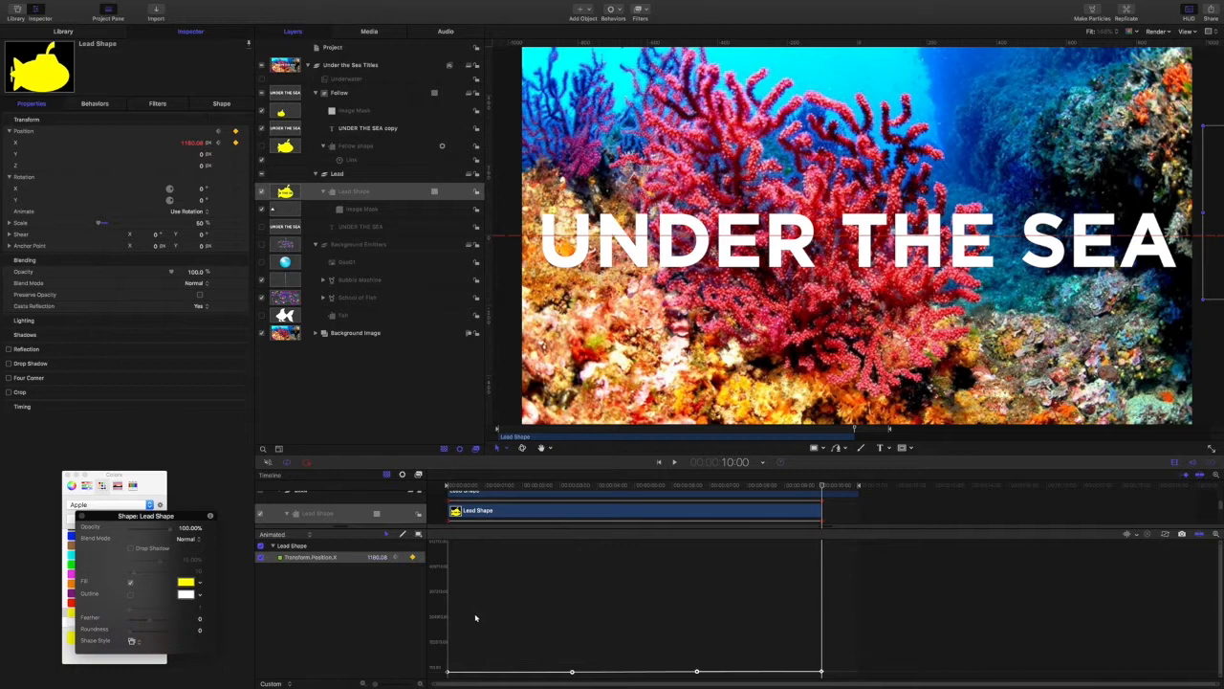
{"action": "left_click", "coordinate": [1165, 536]}
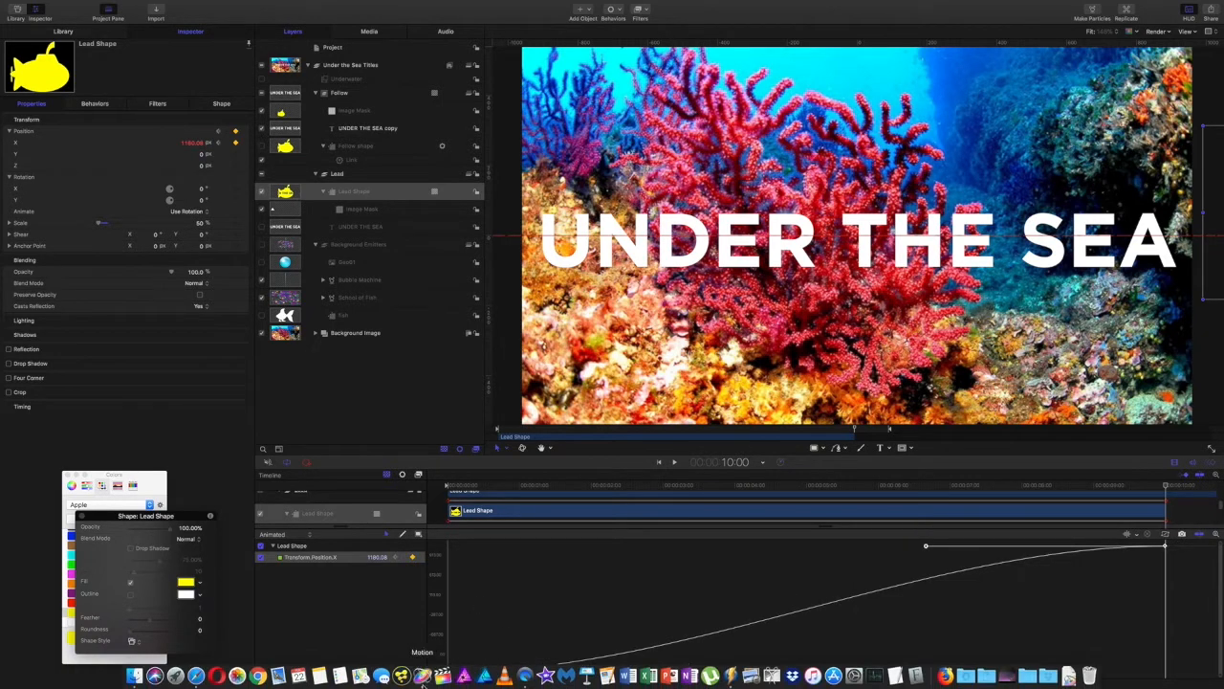
{"action": "left_click_drag", "start_coordinate": [392, 683], "coordinate": [336, 683]}
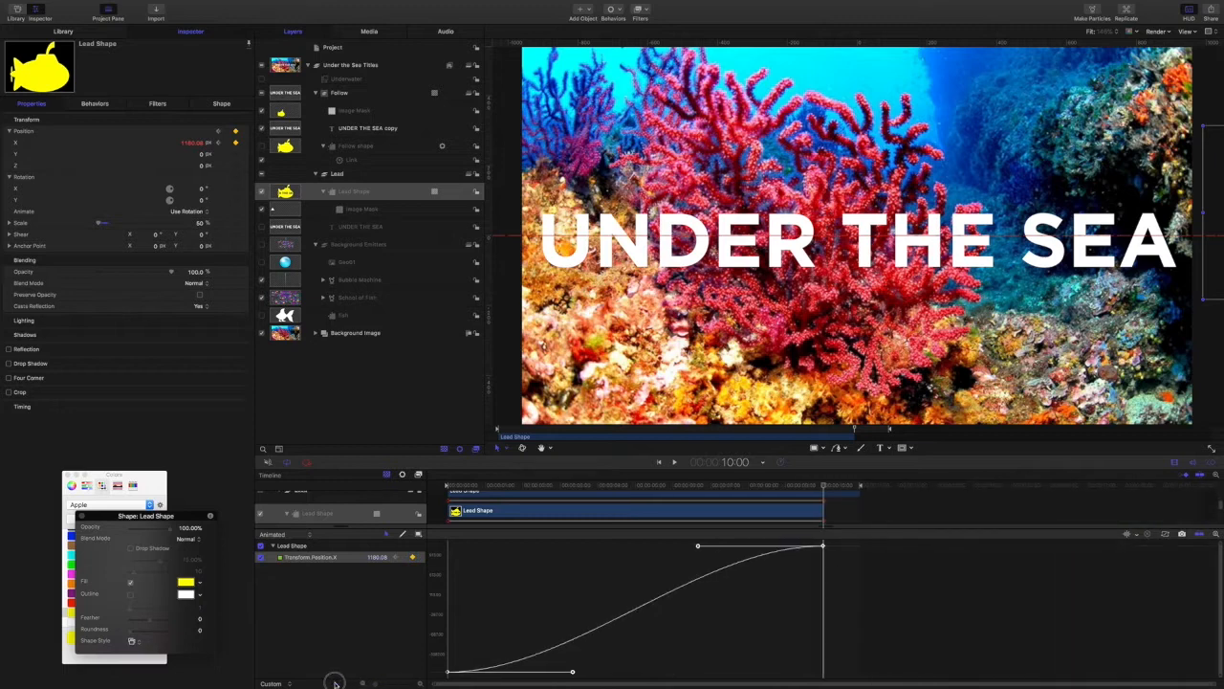
{"action": "right_click", "coordinate": [822, 546]}
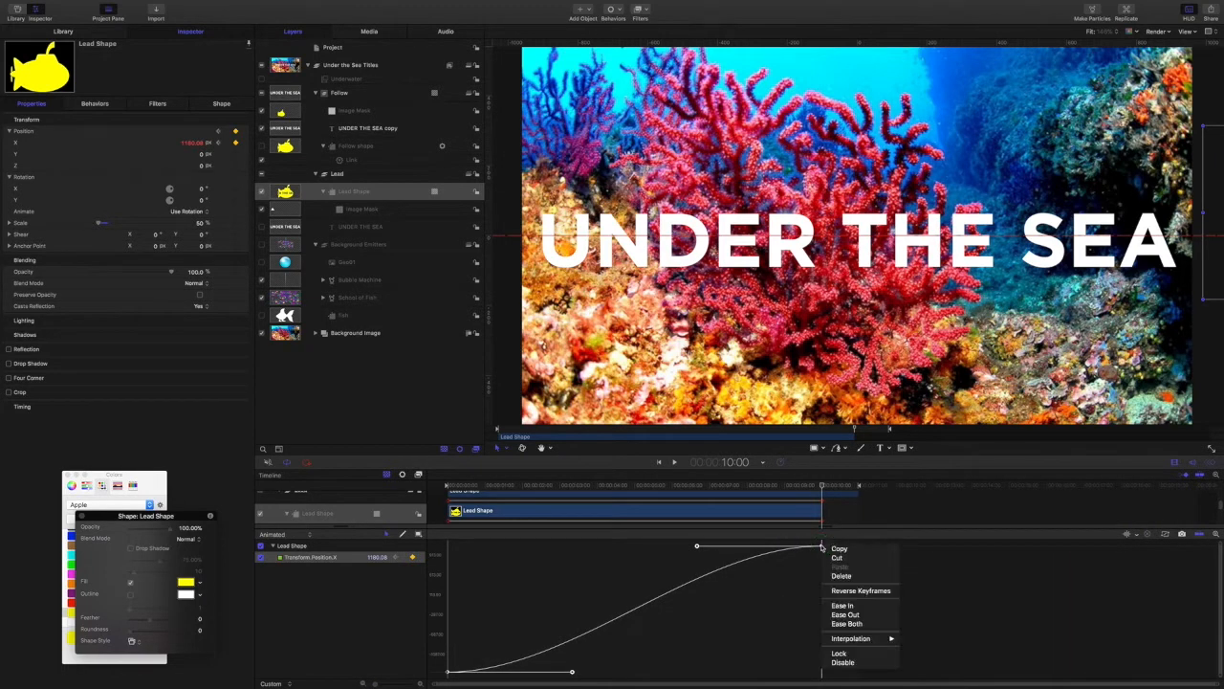
{"action": "mouse_move", "coordinate": [846, 638]}
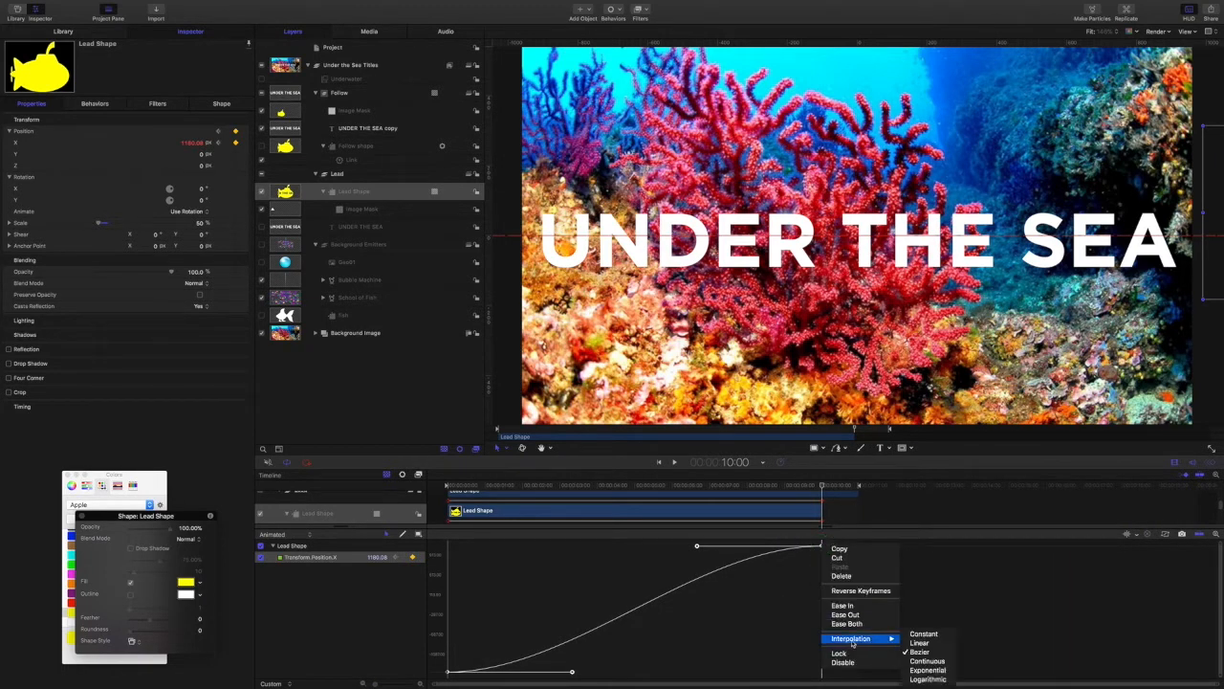
{"action": "left_click", "coordinate": [919, 642]}
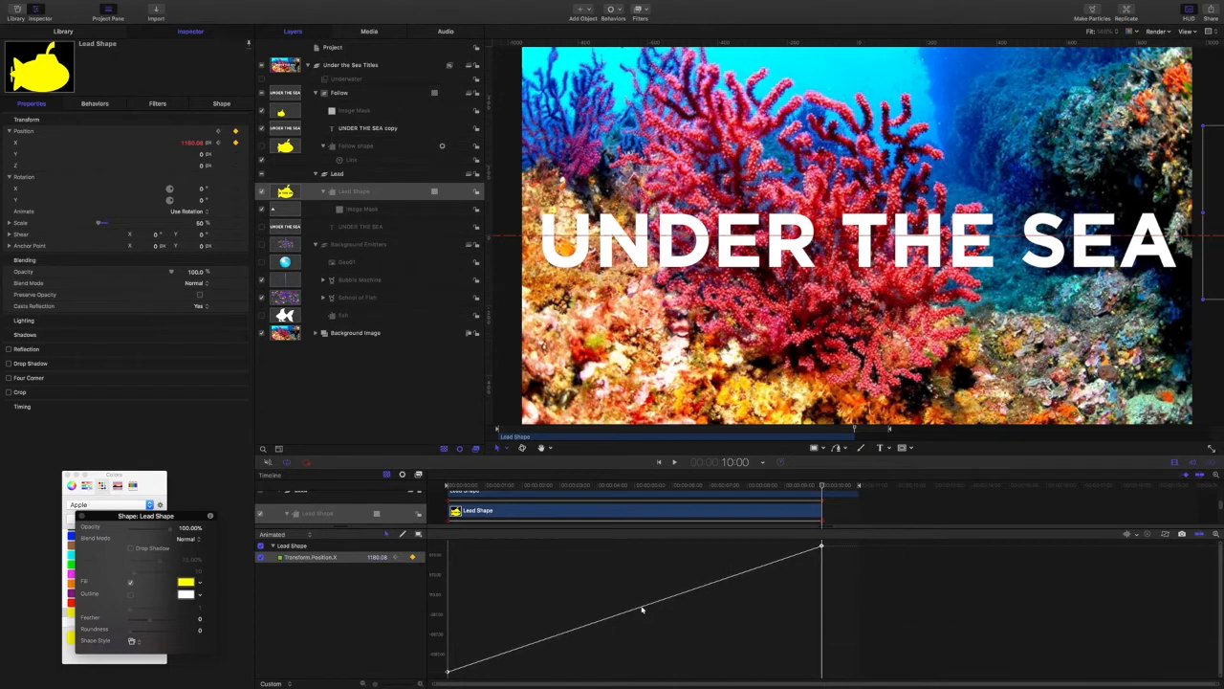
Step: Play the animation from the start to check the submarine's movement across the title, stopping partway through the text
{"action": "left_click_drag", "start_coordinate": [821, 485], "coordinate": [447, 482]}
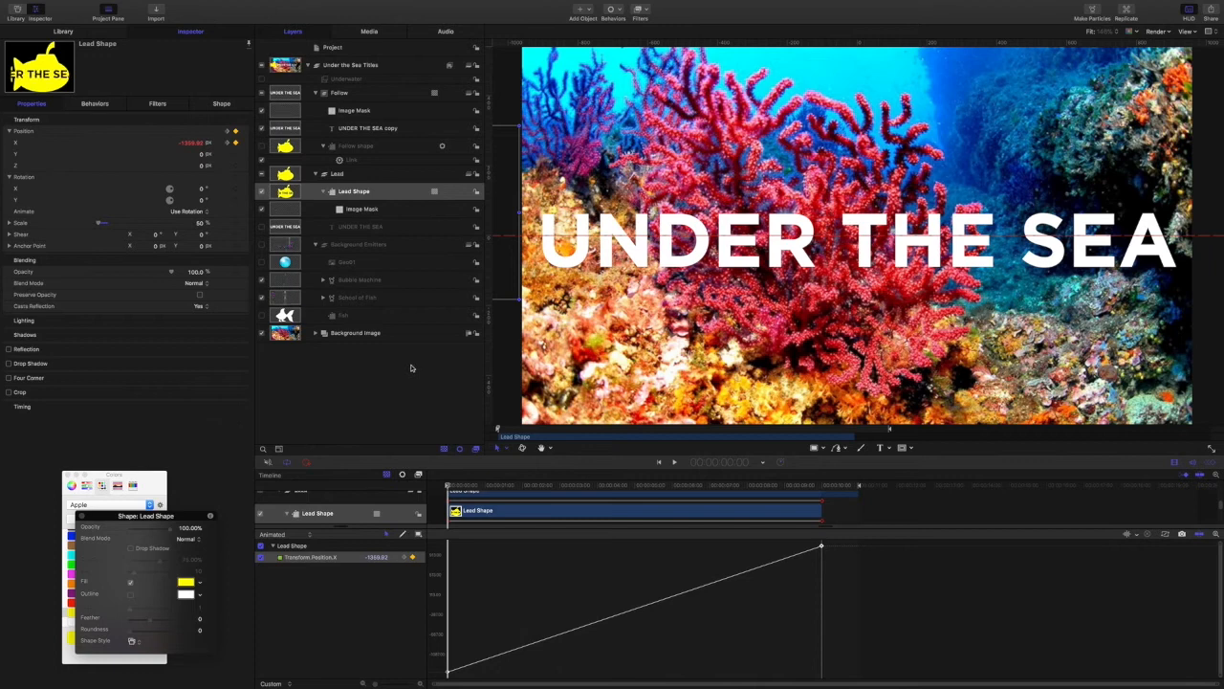
{"action": "key", "text": "space"}
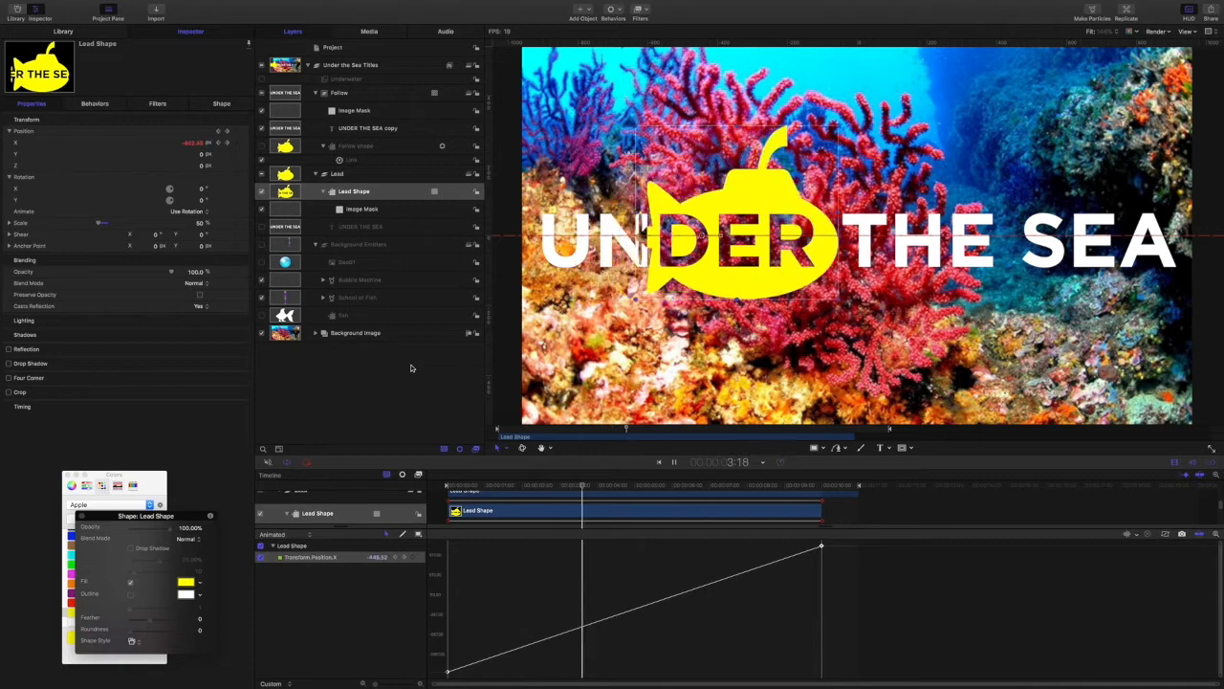
{"action": "key", "text": "space"}
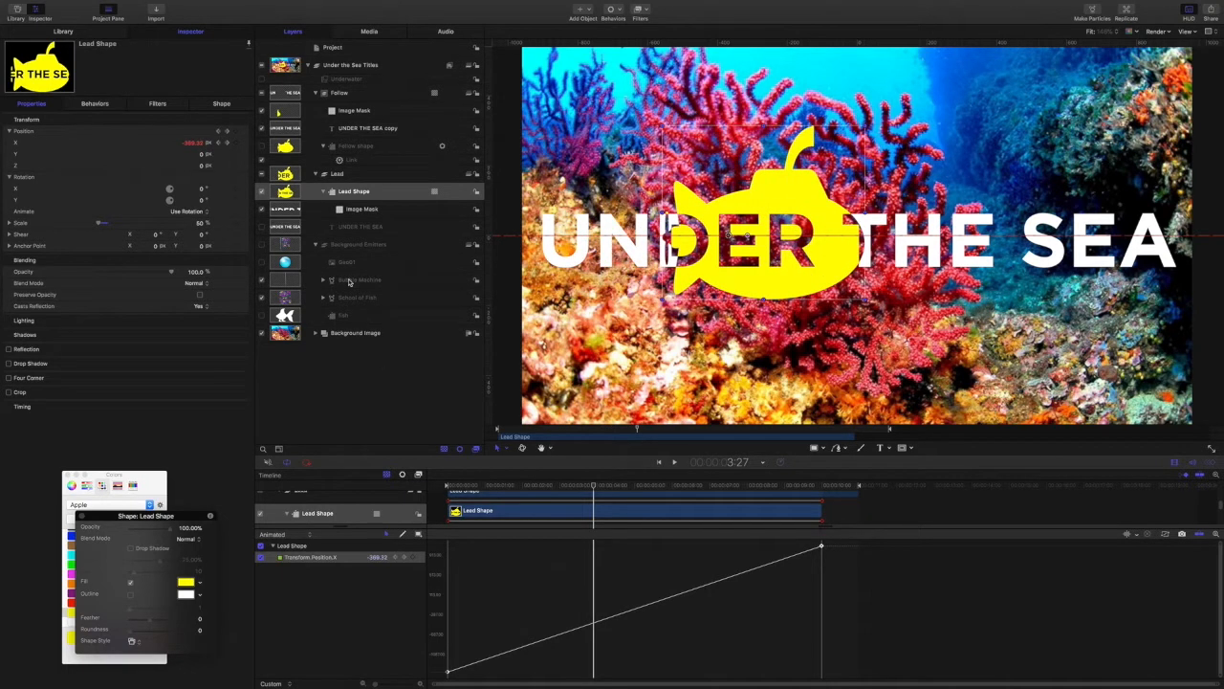
Step: Make the Background Emitters group visible, add an image mask to it with UNDER THE SEA as mask source, and preview it
{"action": "left_click", "coordinate": [263, 245]}
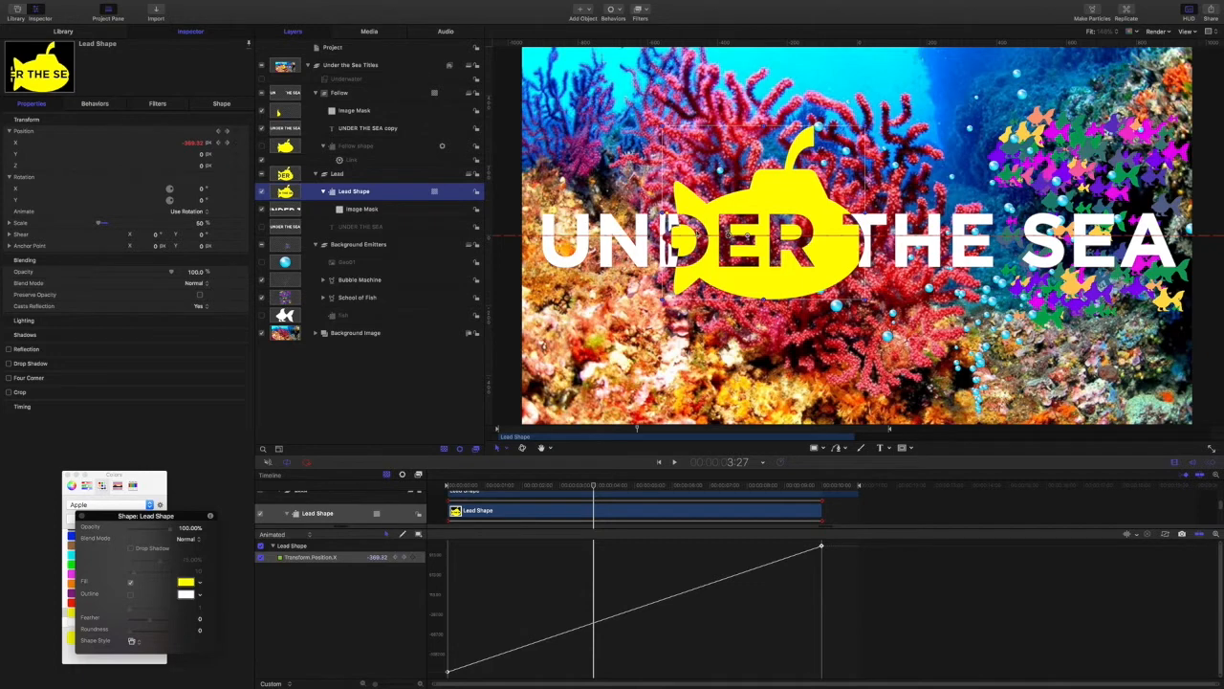
{"action": "left_click", "coordinate": [350, 246]}
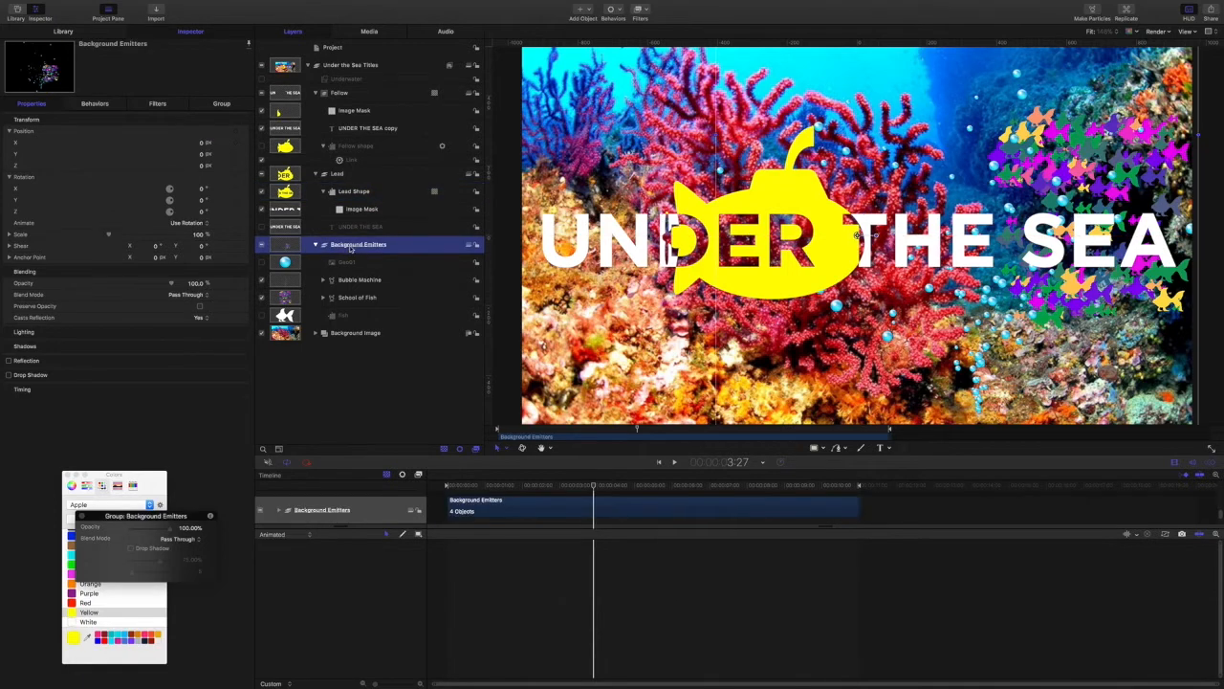
{"action": "right_click", "coordinate": [350, 246]}
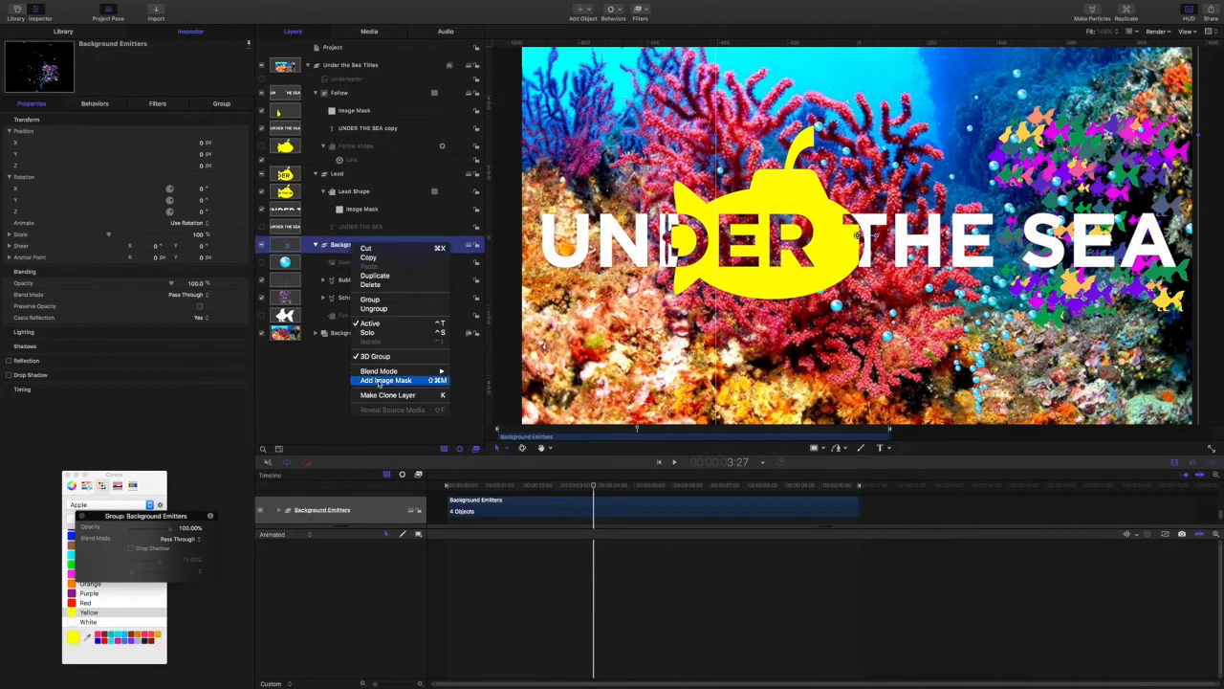
{"action": "left_click", "coordinate": [408, 379]}
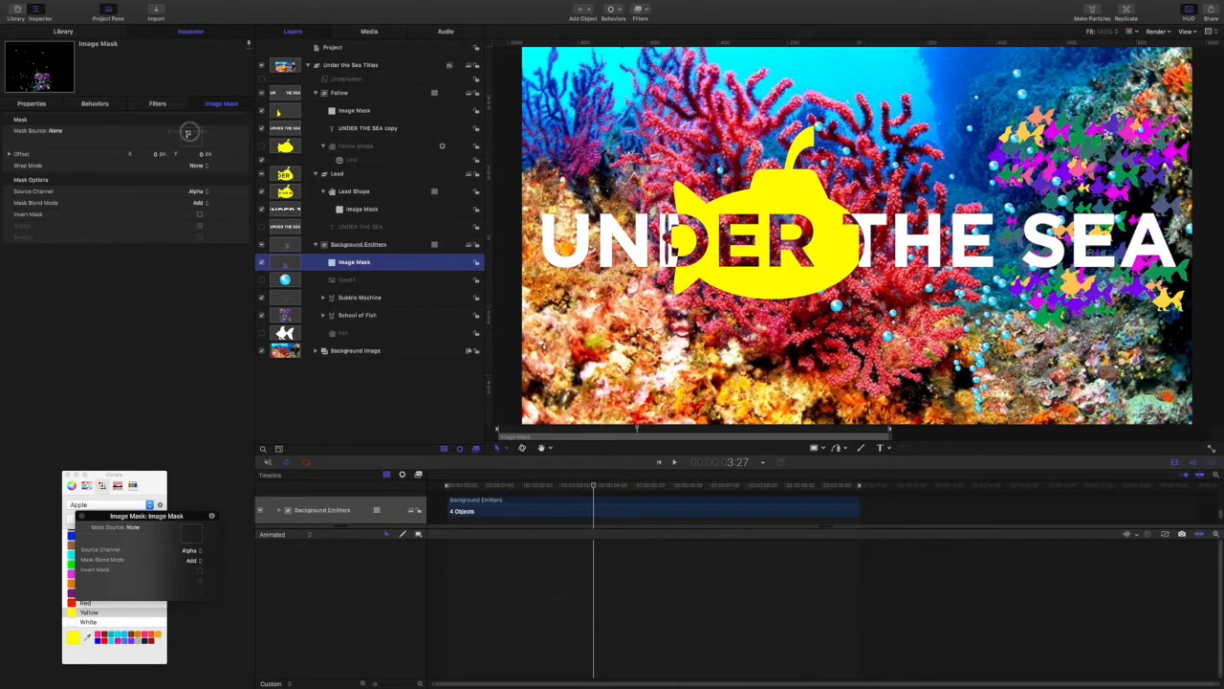
{"action": "left_click_drag", "start_coordinate": [189, 133], "coordinate": [194, 135]}
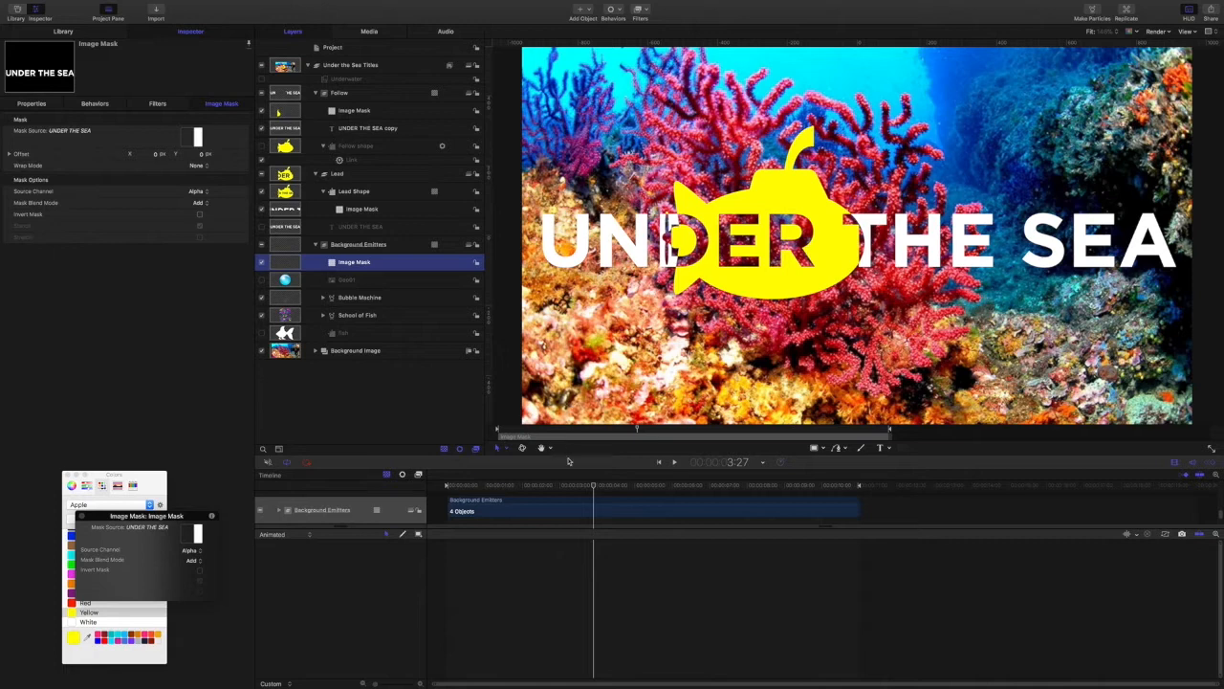
{"action": "left_click_drag", "start_coordinate": [593, 486], "coordinate": [447, 469]}
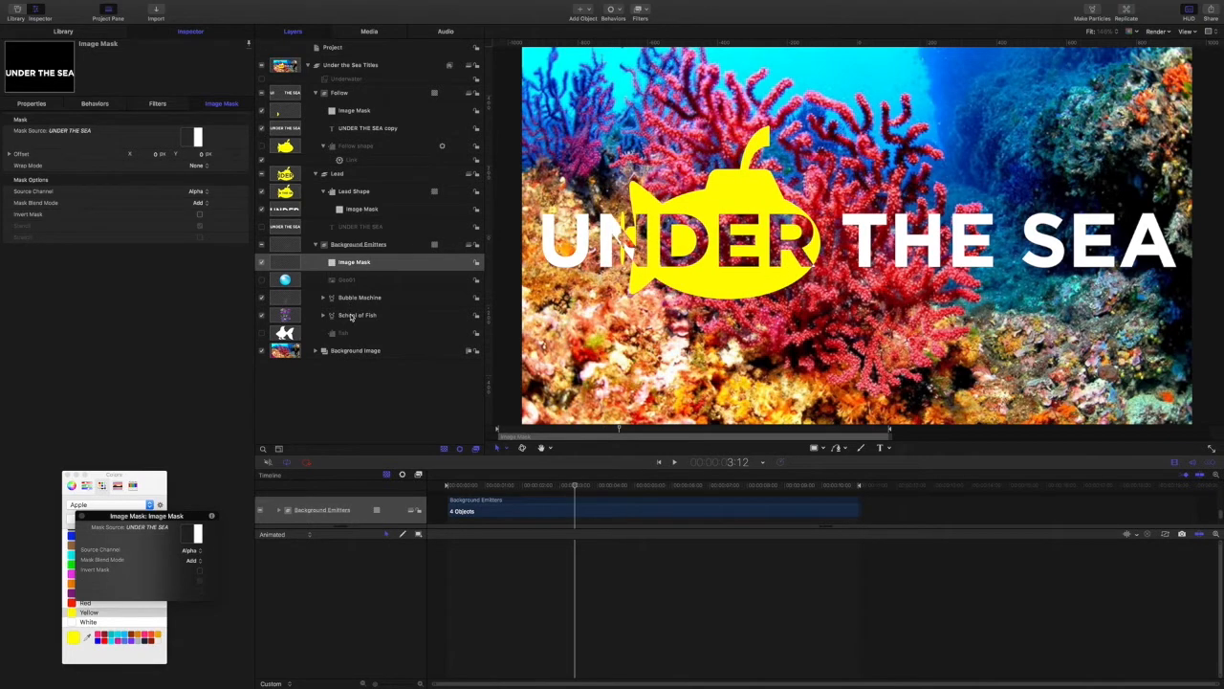
Step: Duplicate the School of Fish emitter, set the copy's X position to about -222 px, and play from the start
{"action": "left_click", "coordinate": [353, 317]}
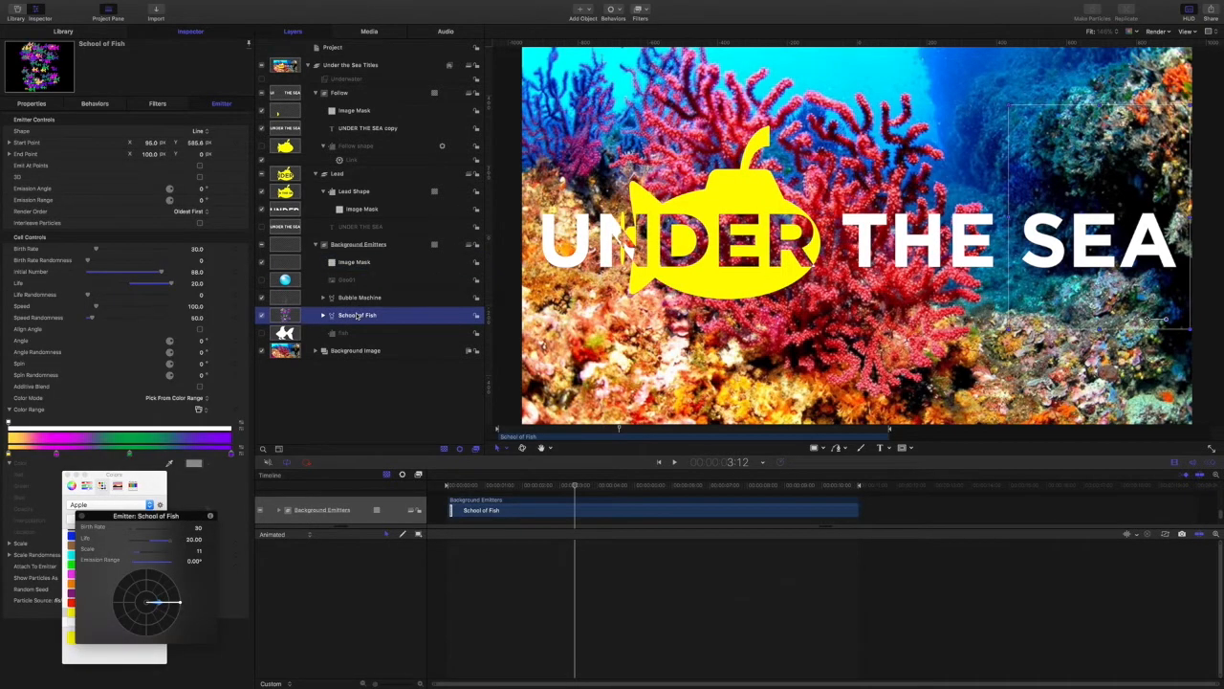
{"action": "key", "text": "super+d"}
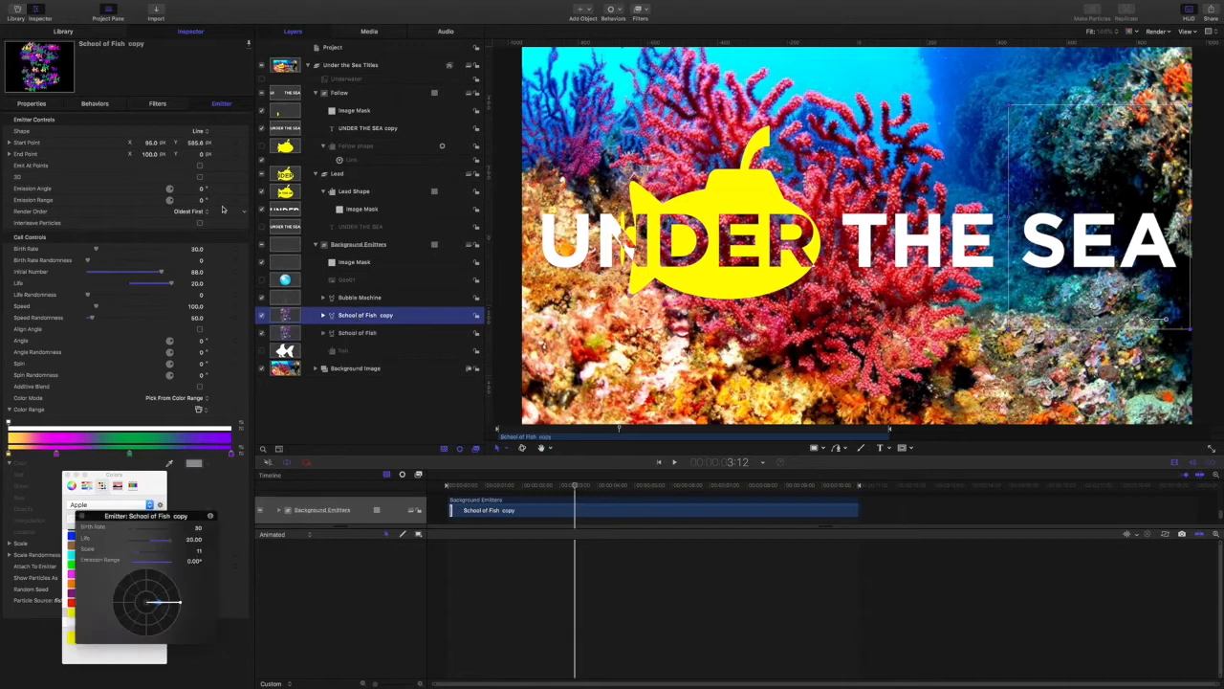
{"action": "left_click", "coordinate": [31, 103]}
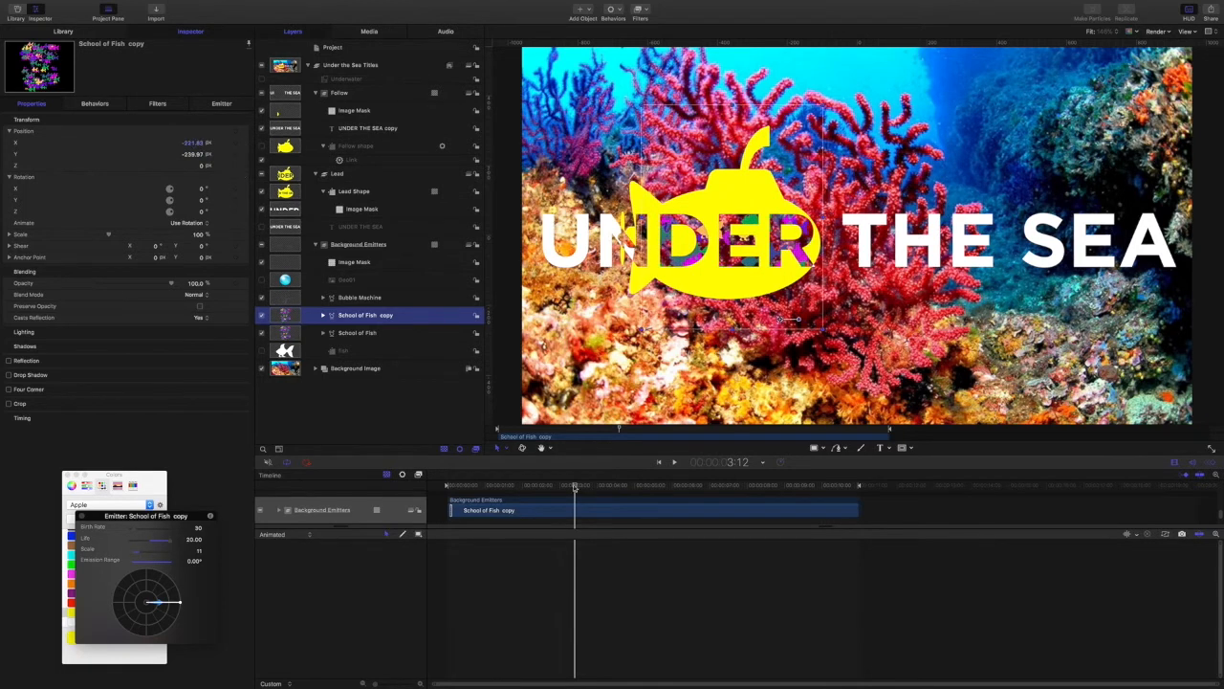
{"action": "key", "text": "Home"}
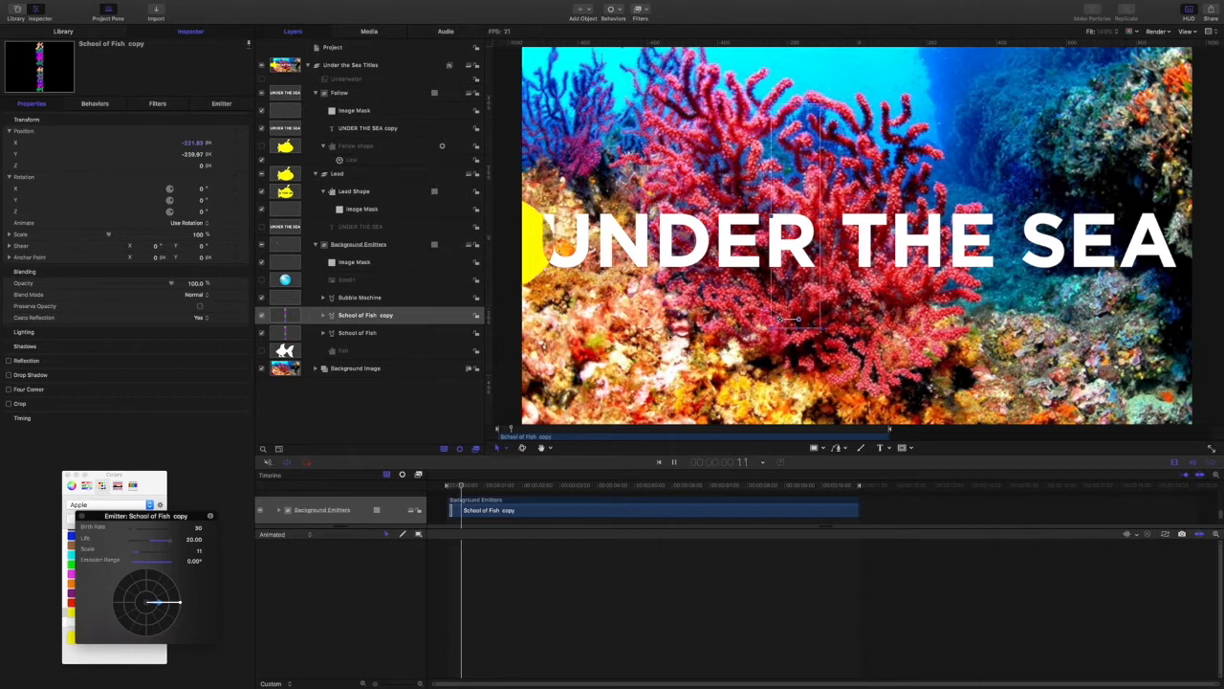